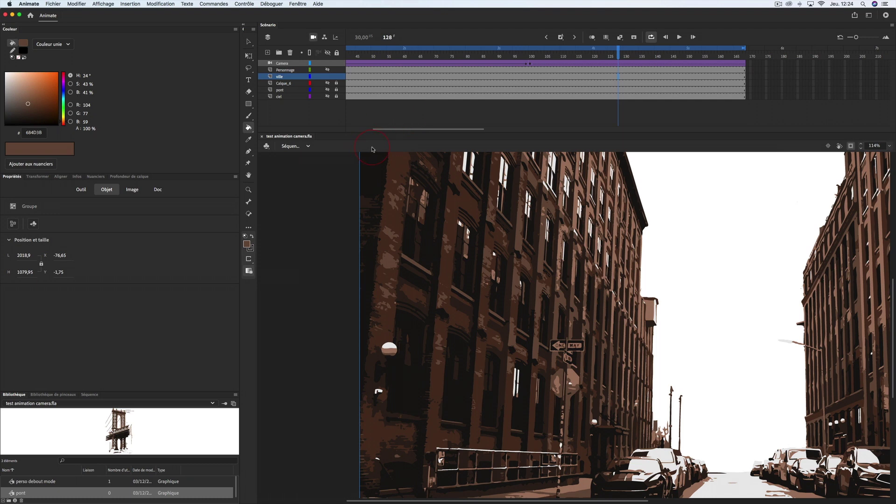
- Select the Camera layer's frames, then switch from Animate to Illustrator's street photo
left_click(283, 64)
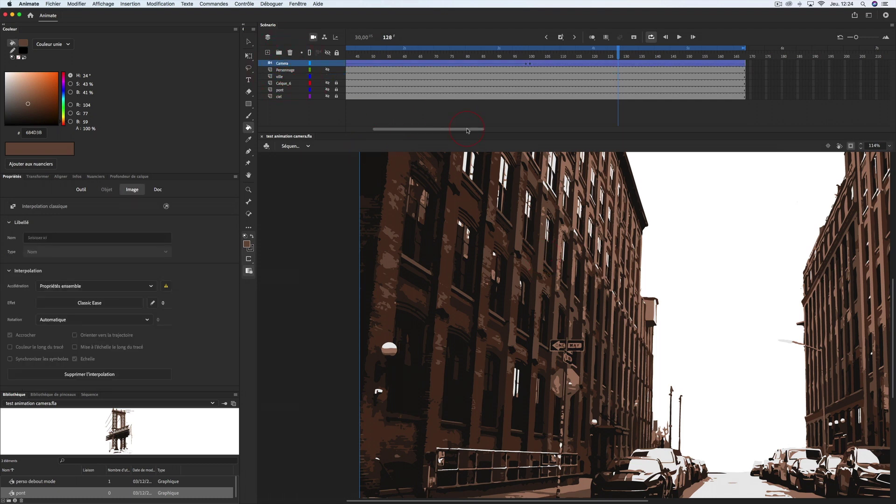
key("super+Tab")
key("super+Tab")
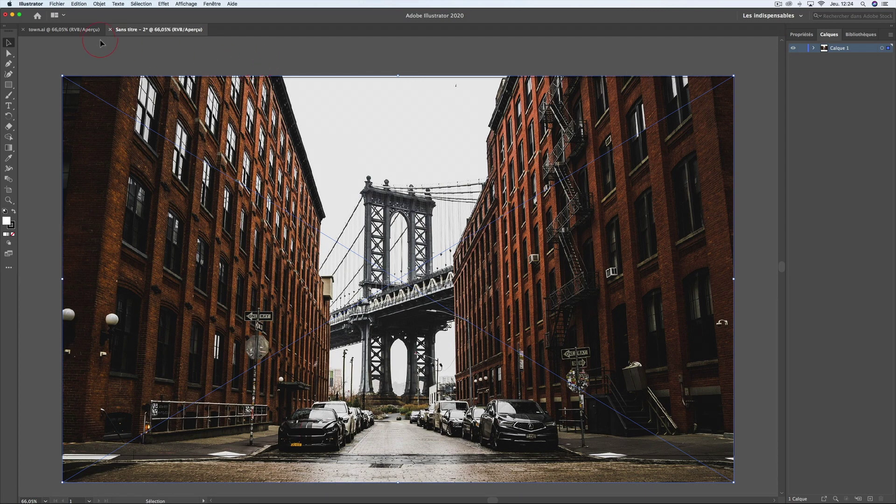
- Bring the posterized town.ai street artwork forward and select all of it
left_click(90, 30)
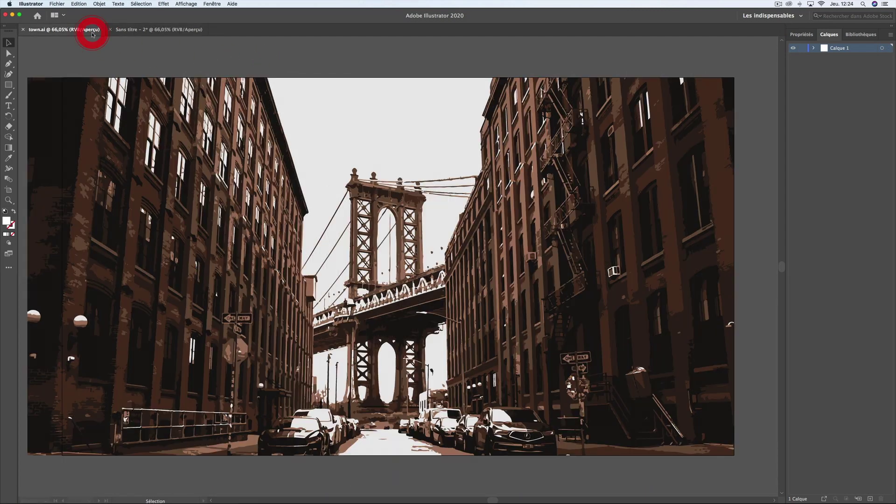
left_click(479, 247)
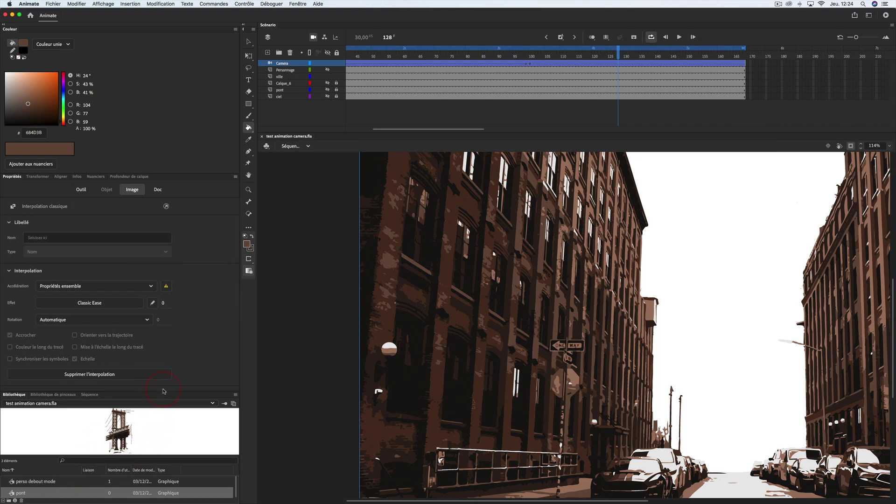
- Enlarge the Library panel and preview the perso debout mode and pont symbols
left_click_drag(164, 393, 163, 328)
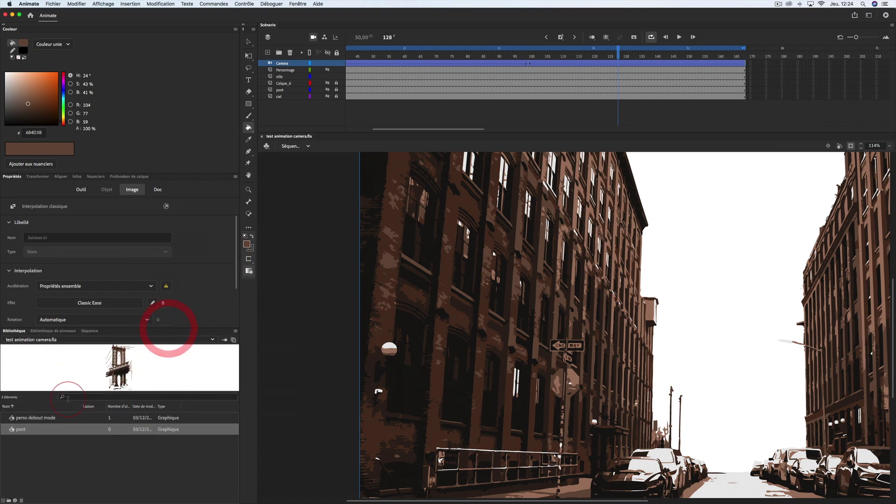
left_click(52, 418)
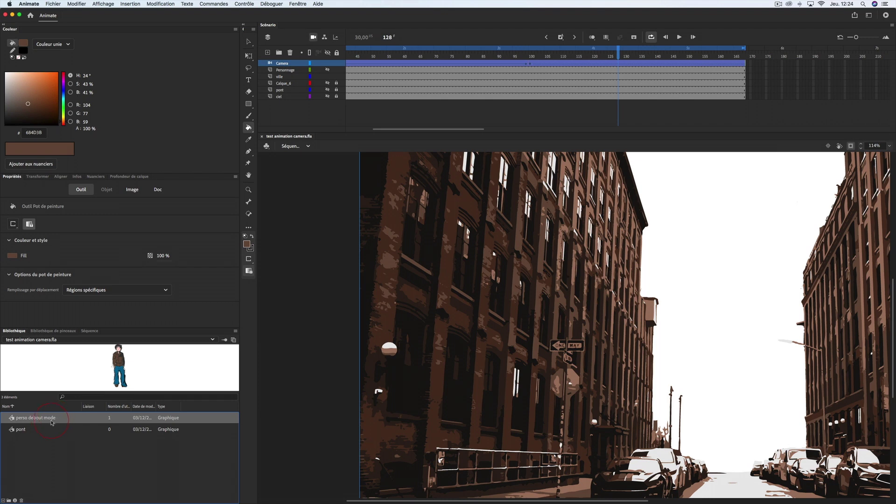
left_click(37, 429)
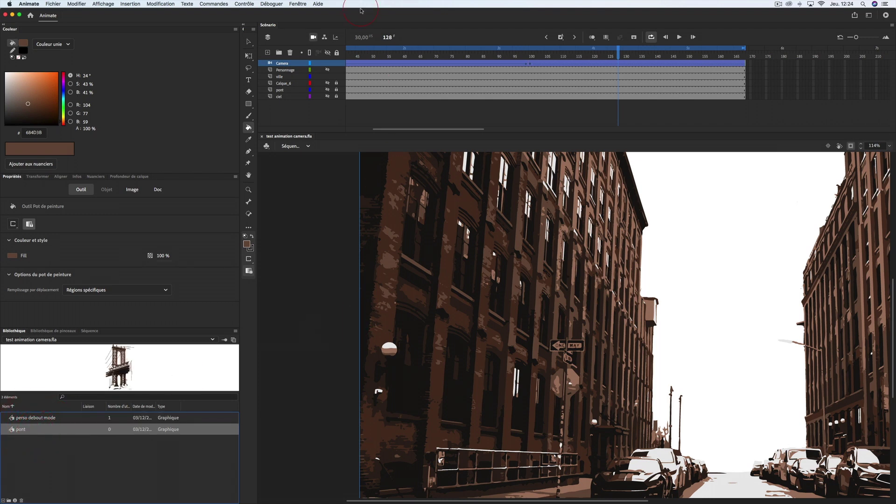
- Select the ville layer's street artwork and enter its group for in-place editing
left_click(280, 77)
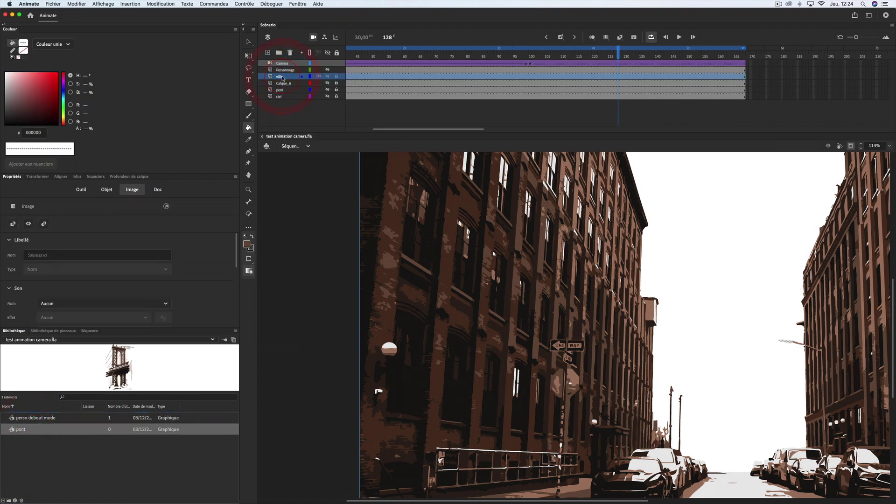
left_click(458, 261)
key("v")
left_click(454, 259)
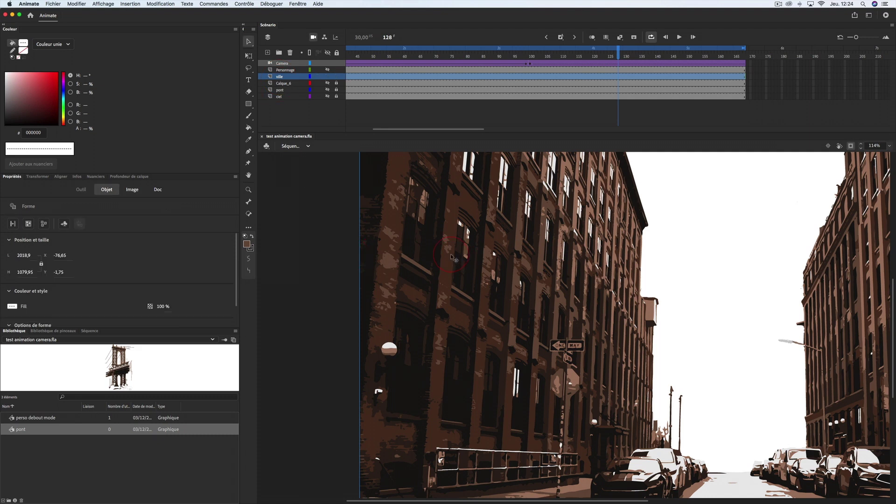
double_click(454, 258)
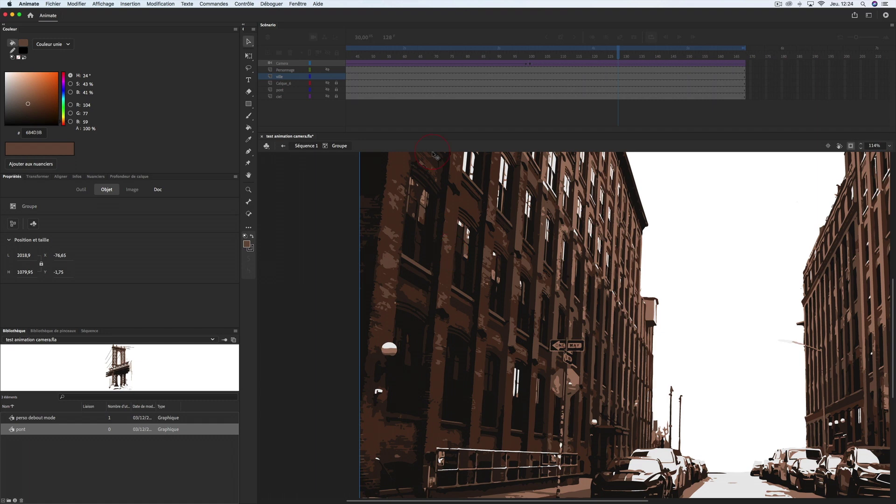
left_click(178, 10)
- Convert the street artwork to a Graphique symbol named 'town', then switch to Illustrator
right_click(381, 165)
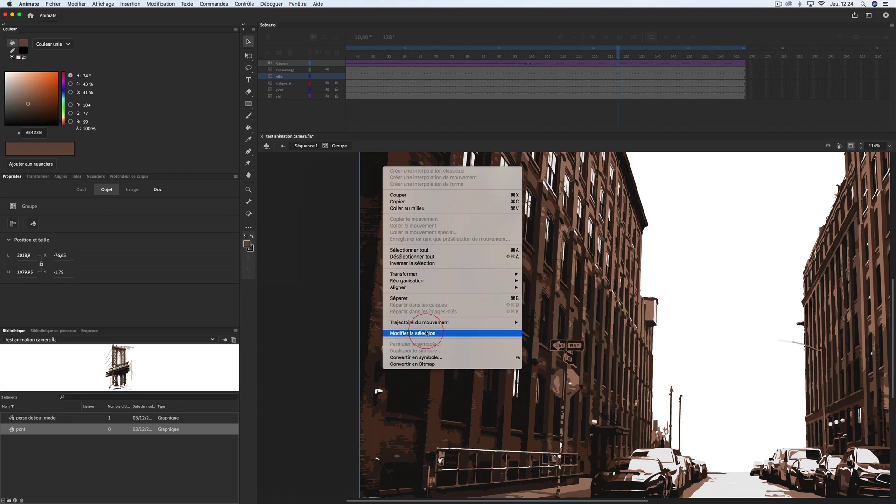
left_click(434, 358)
type("town")
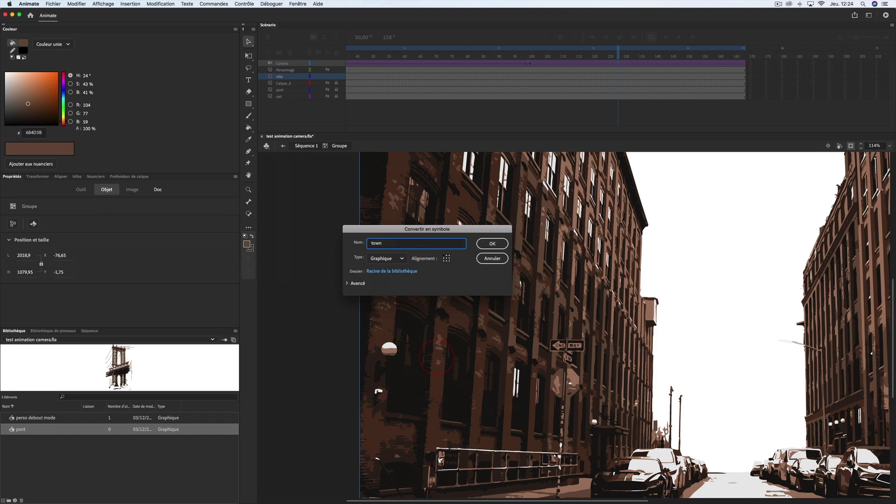
key("Return")
left_click(501, 244)
key("super+Tab")
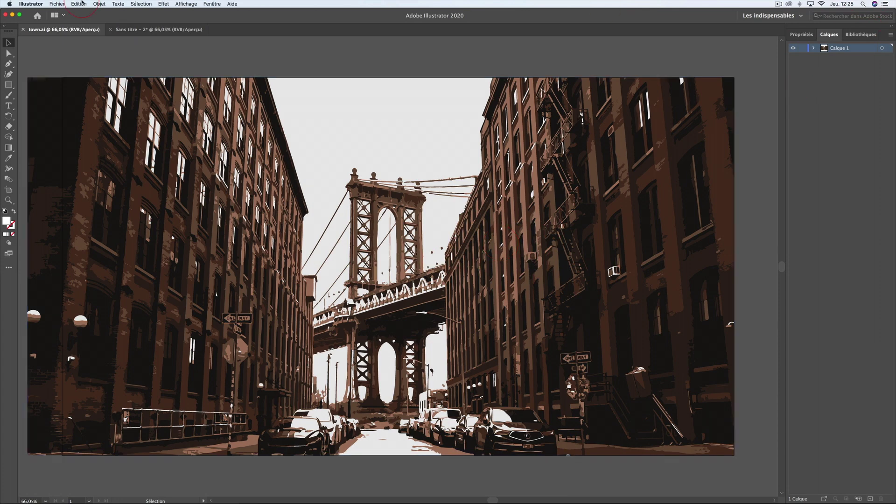
- Quit Illustrator, discarding changes to the untitled document
left_click(30, 4)
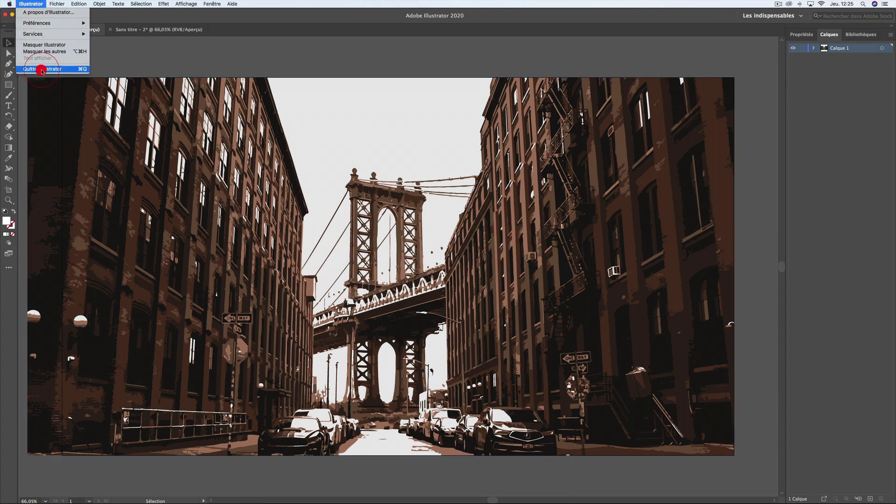
left_click(42, 69)
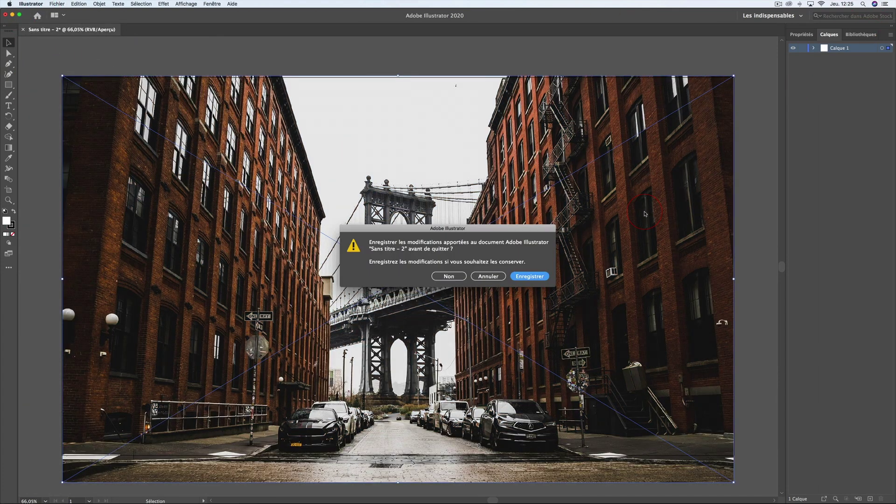
left_click(449, 277)
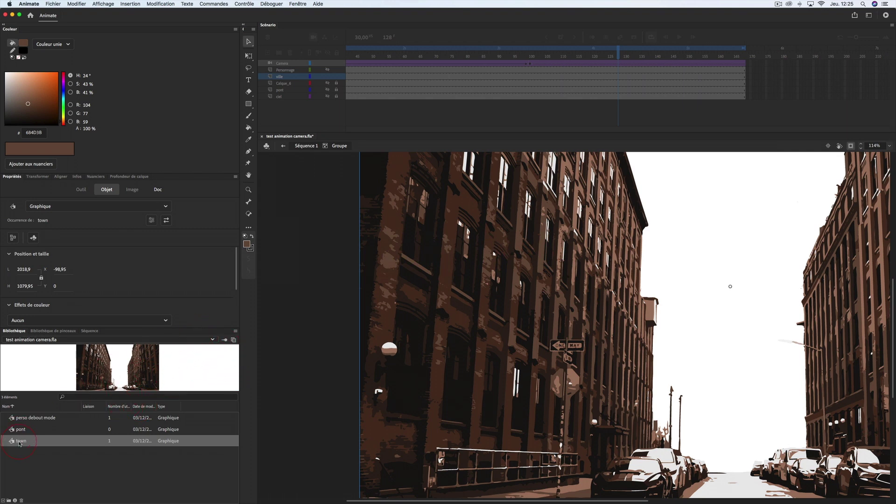
- Preview the pont and perso debout symbols, exit to Séquence 1, and rewind to frame 22
left_click(23, 430)
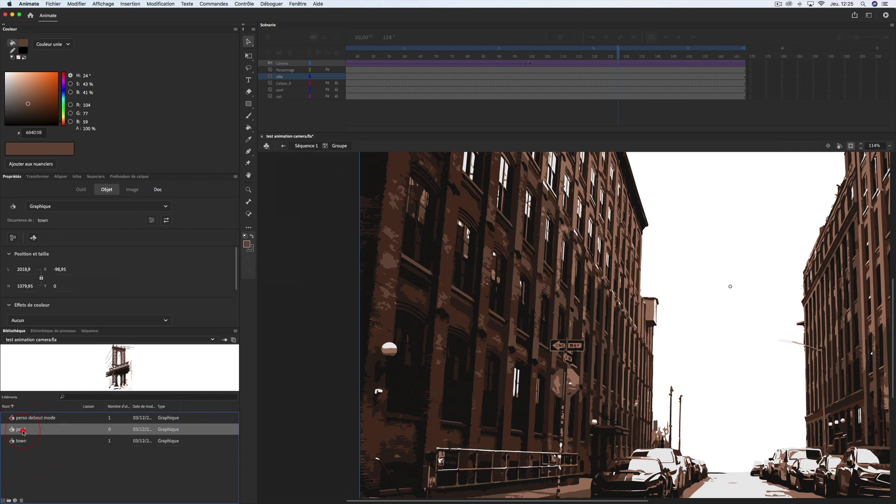
left_click(24, 419)
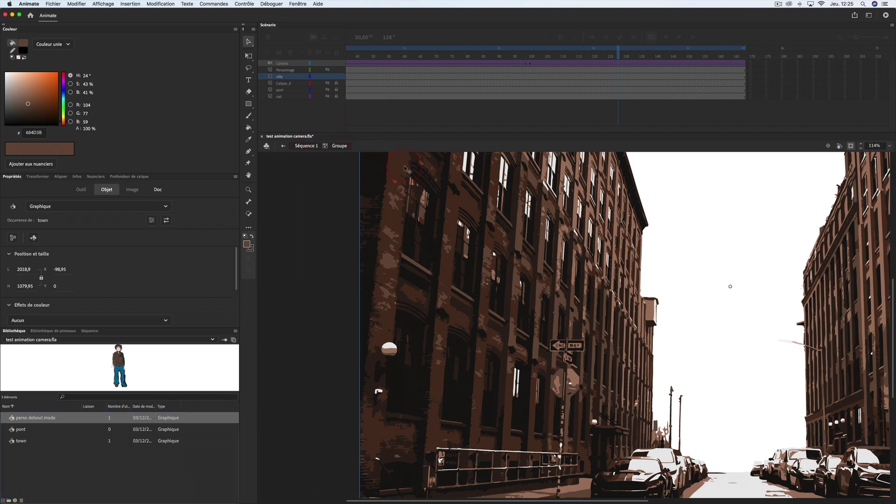
left_click(310, 147)
left_click(307, 45)
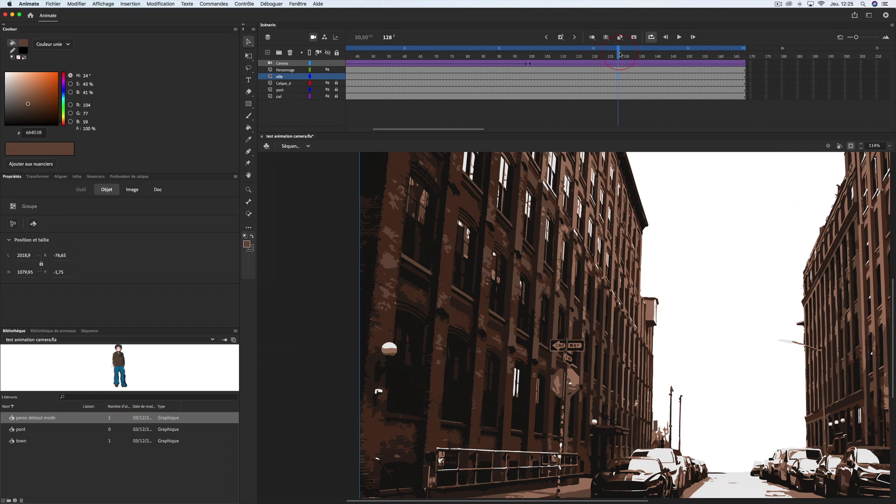
mouse_move(607, 58)
left_mouse_down()
mouse_move(399, 60)
mouse_move(310, 43)
left_mouse_up()
left_click(883, 158)
- Fit the stage to the window (Ajuster à la fenêtre) and scrub forward to frame 101
left_click(888, 146)
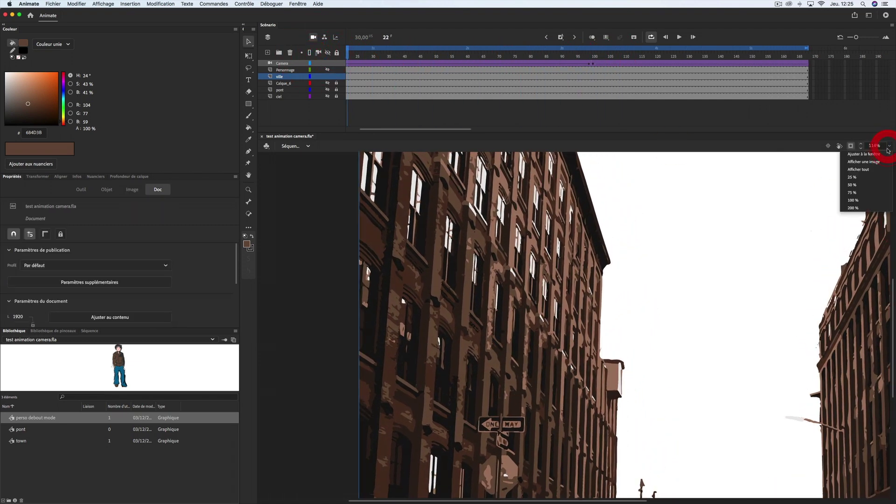
left_click(872, 155)
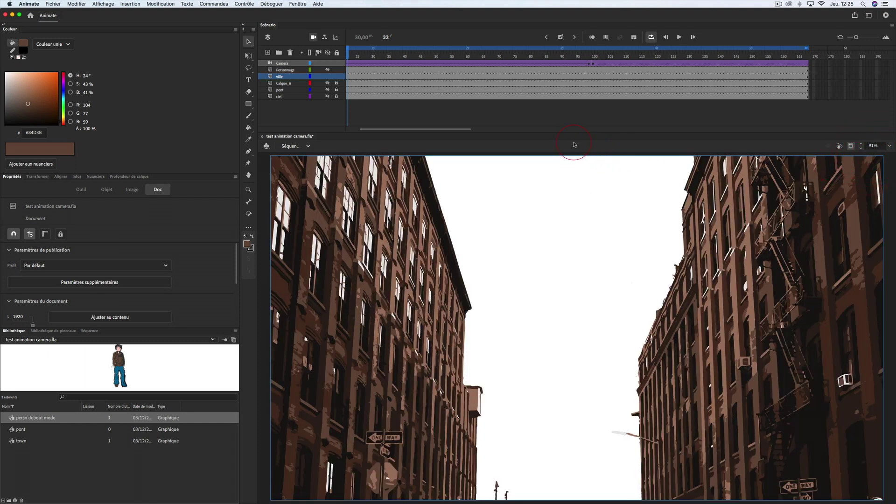
left_click_drag(348, 60, 558, 75)
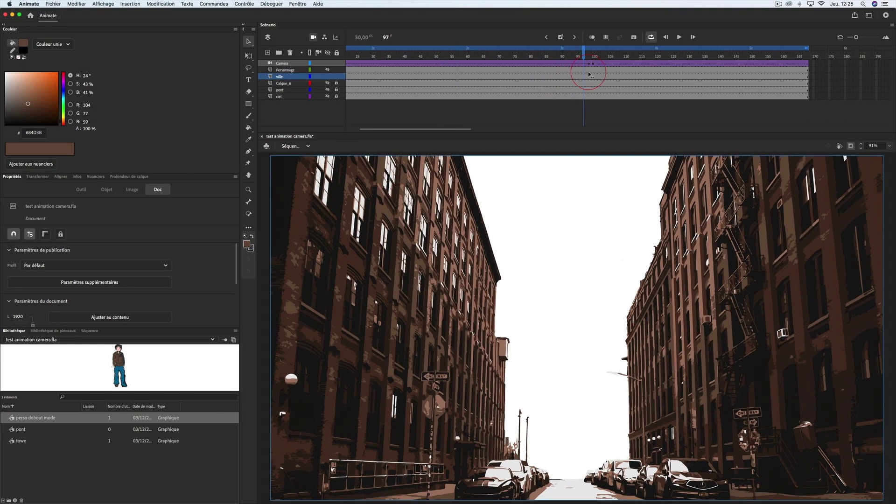
left_click_drag(558, 75, 595, 68)
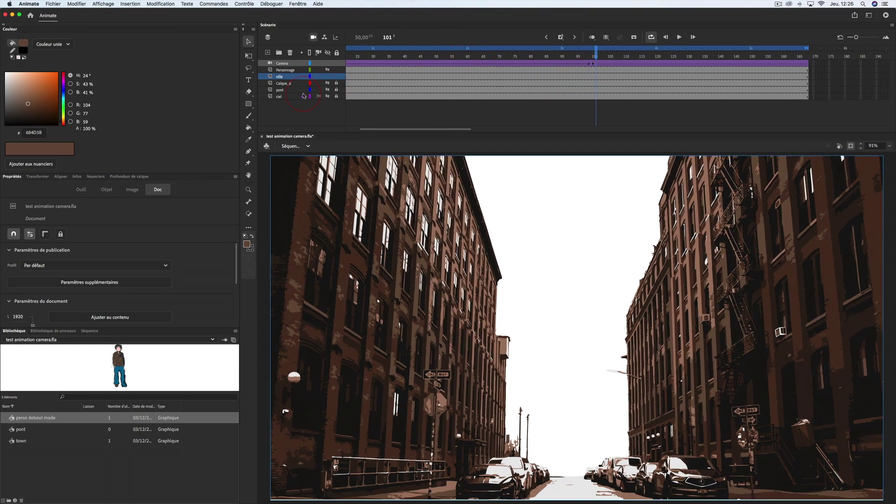
- Show the ciel, pont, Calque_6 haze and Personnage layers, comparing the scene with and without haze
left_click(327, 97)
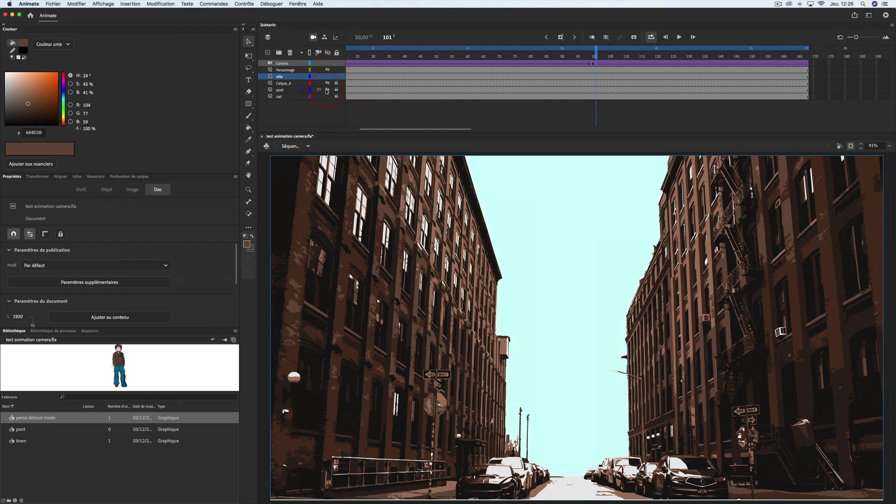
left_click(327, 90)
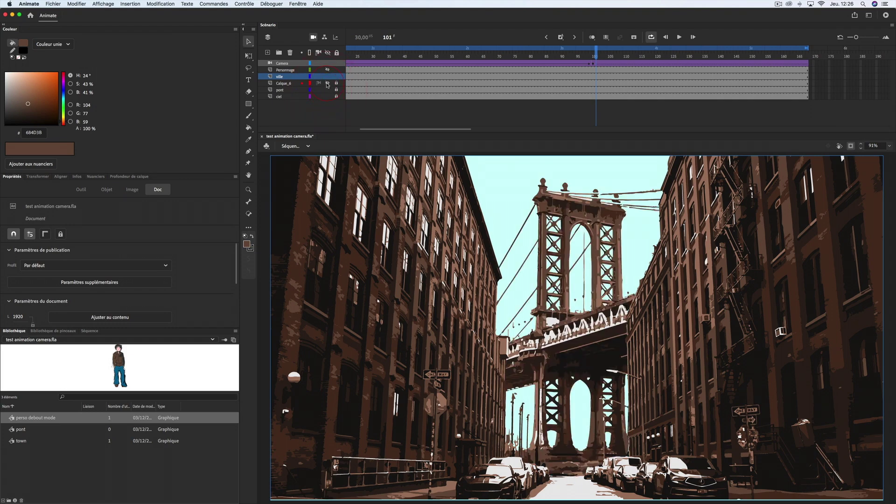
left_click(327, 83)
left_click(327, 84)
left_click(328, 84)
left_click(327, 83)
left_click(328, 83)
left_click(327, 84)
left_click(328, 70)
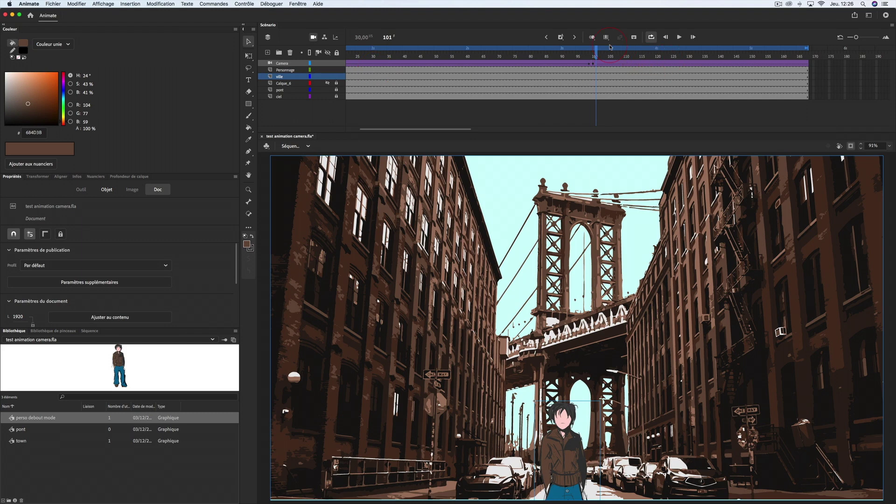
mouse_move(600, 52)
left_mouse_down()
mouse_move(286, 72)
mouse_move(596, 103)
mouse_move(469, 104)
left_mouse_up()
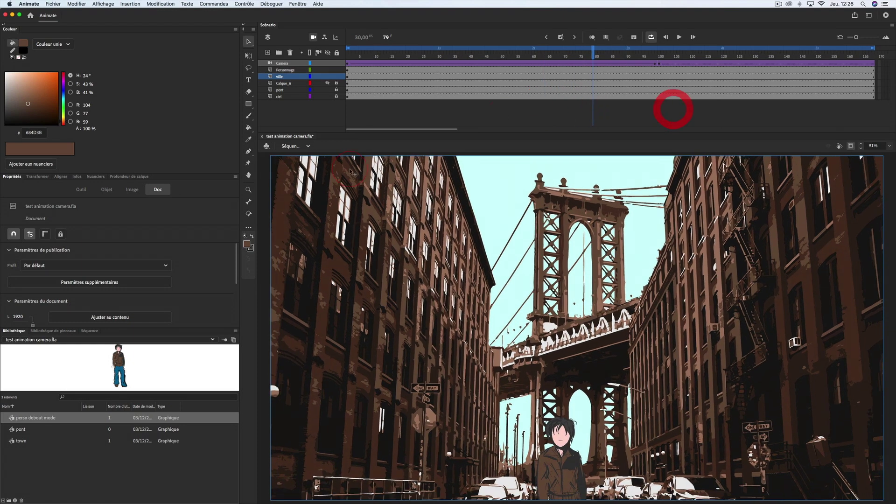
- Open the Profondeur de calque panel showing pont at depth 422 and ciel at 1268
left_click(292, 4)
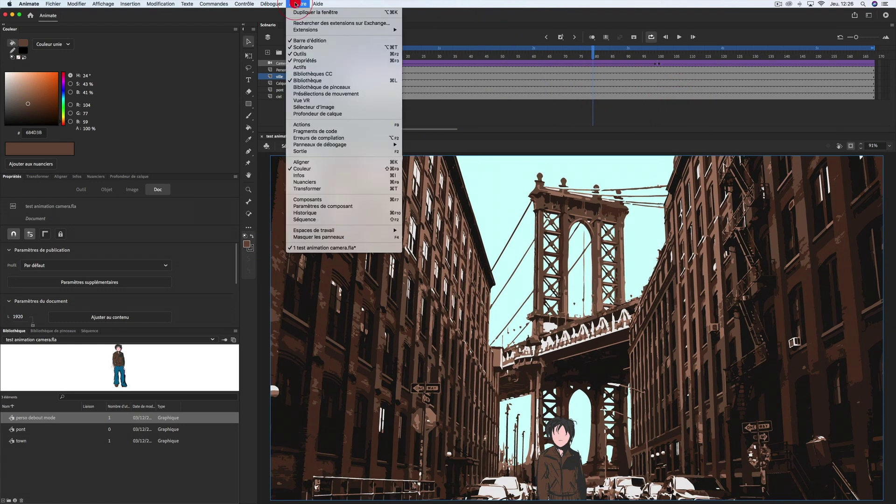
left_click(319, 115)
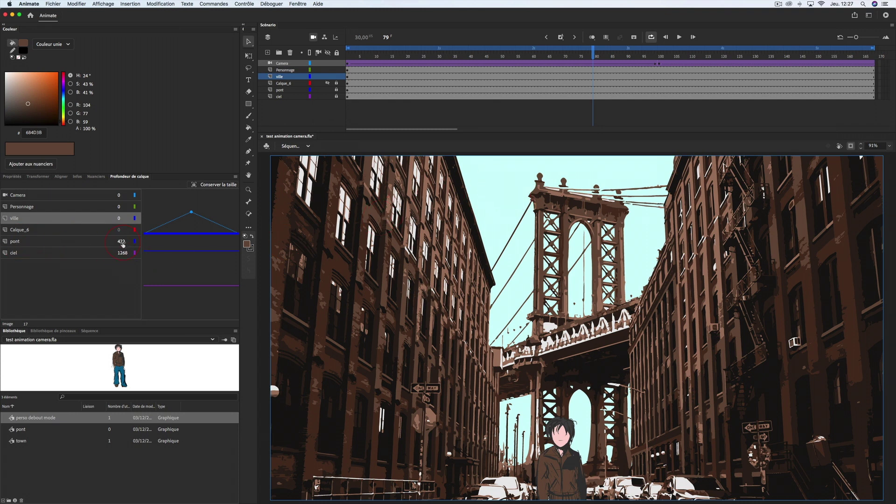
mouse_move(123, 244)
left_mouse_down()
mouse_move(197, 259)
mouse_move(116, 246)
left_mouse_up()
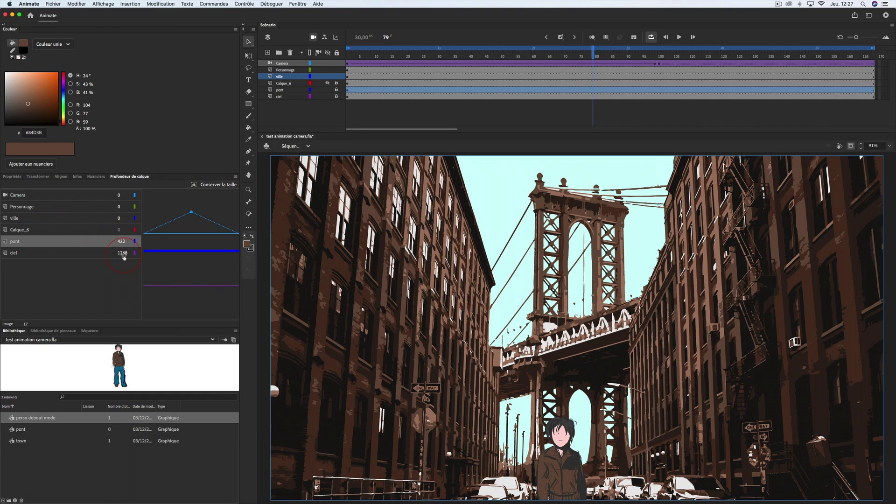
left_click_drag(124, 256, 128, 256)
left_click_drag(557, 476, 558, 439)
left_click(156, 252)
mouse_move(118, 209)
left_mouse_down()
mouse_move(178, 218)
mouse_move(136, 233)
mouse_move(150, 244)
left_mouse_up()
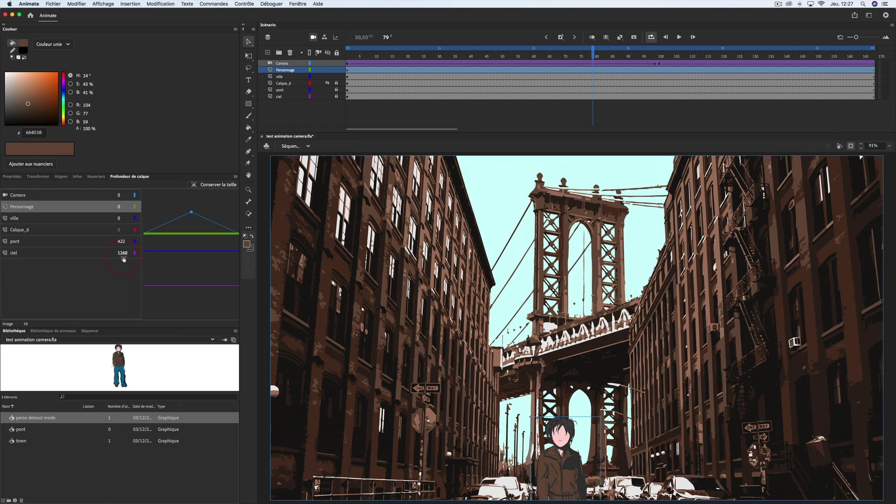
mouse_move(126, 255)
left_mouse_down()
mouse_move(293, 283)
mouse_move(572, 306)
left_mouse_up()
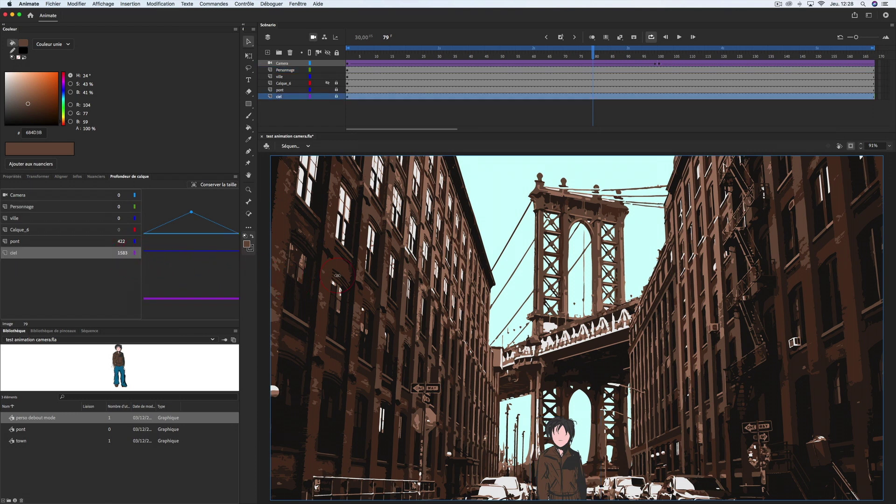
left_click(162, 259)
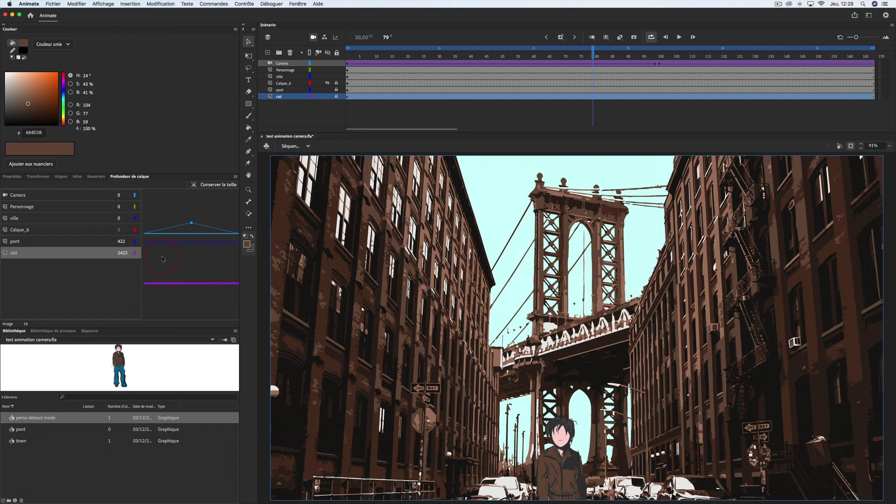
left_click_drag(155, 244, 146, 240)
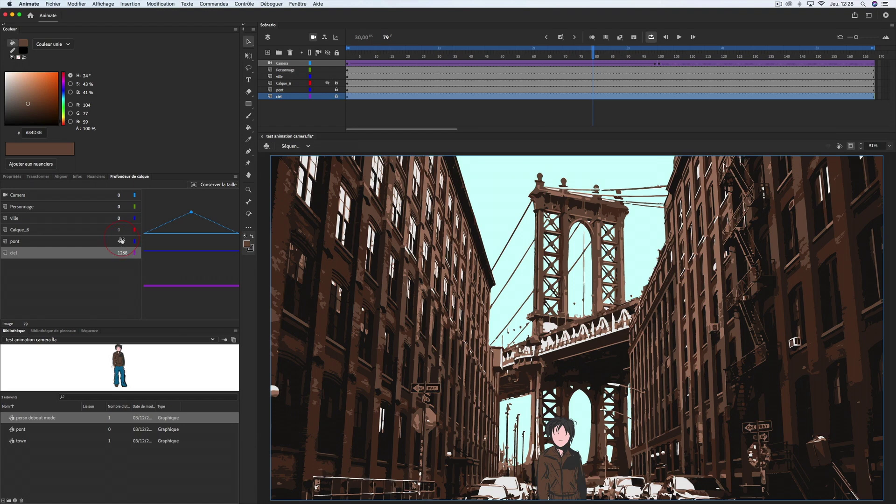
left_click_drag(119, 219, 195, 232)
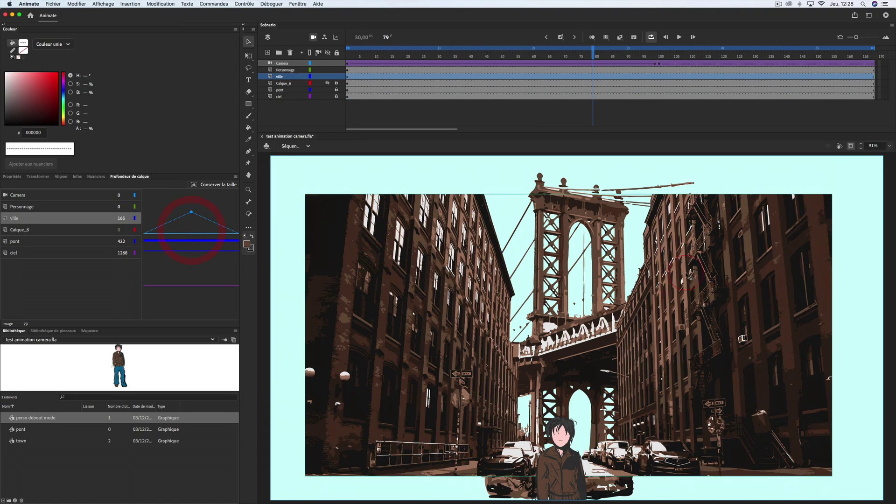
left_click(316, 214)
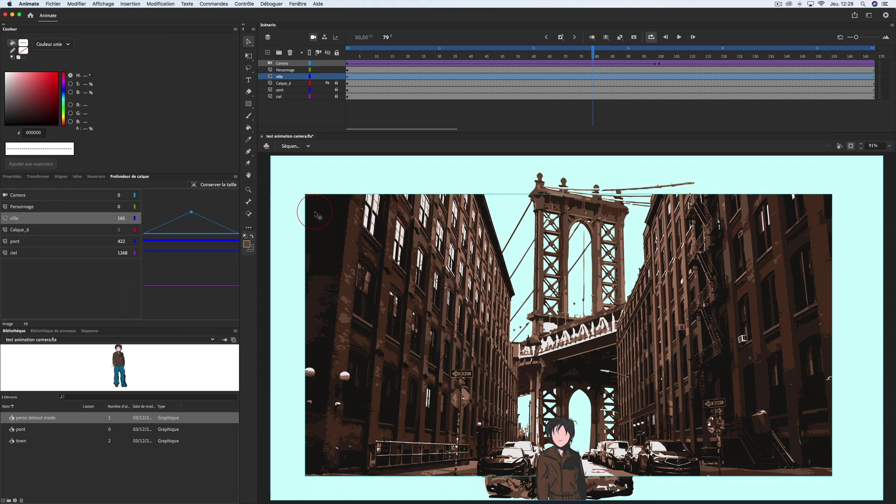
key("q")
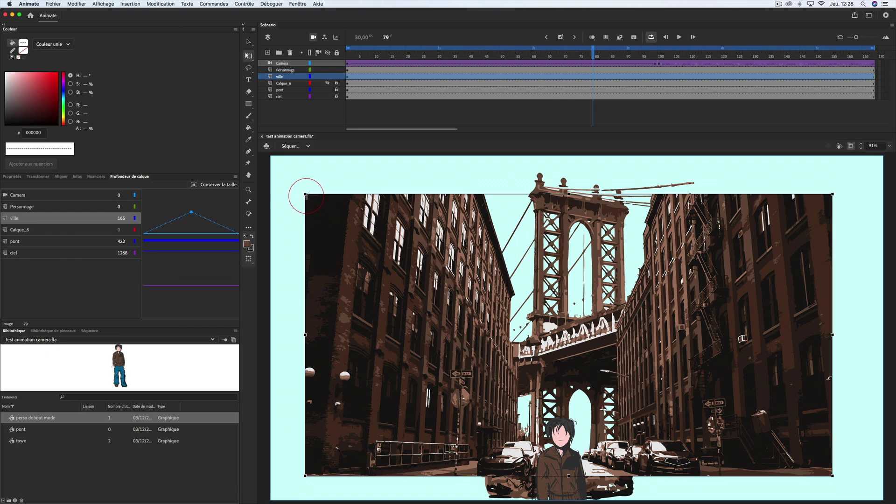
left_click_drag(306, 196, 267, 174)
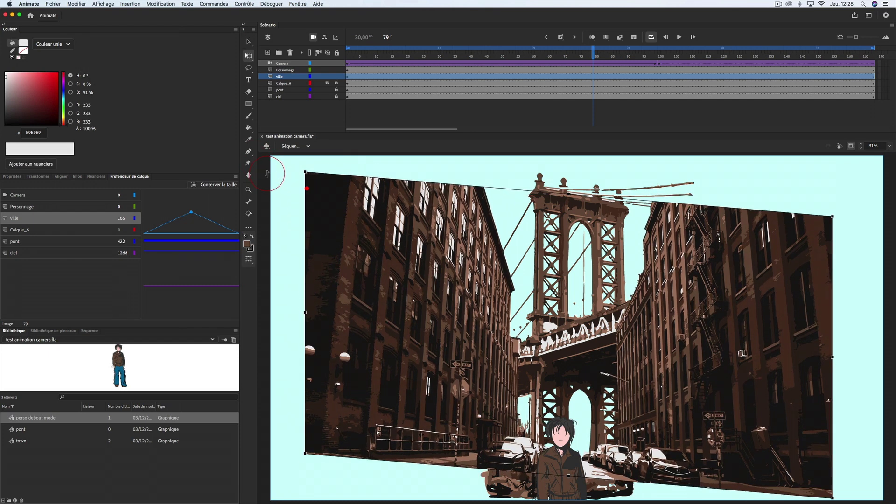
key("z")
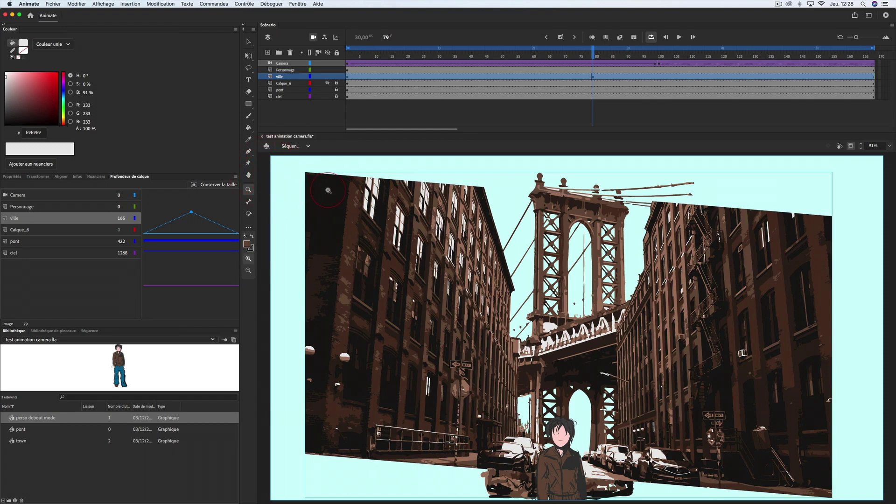
key("ctrl+z")
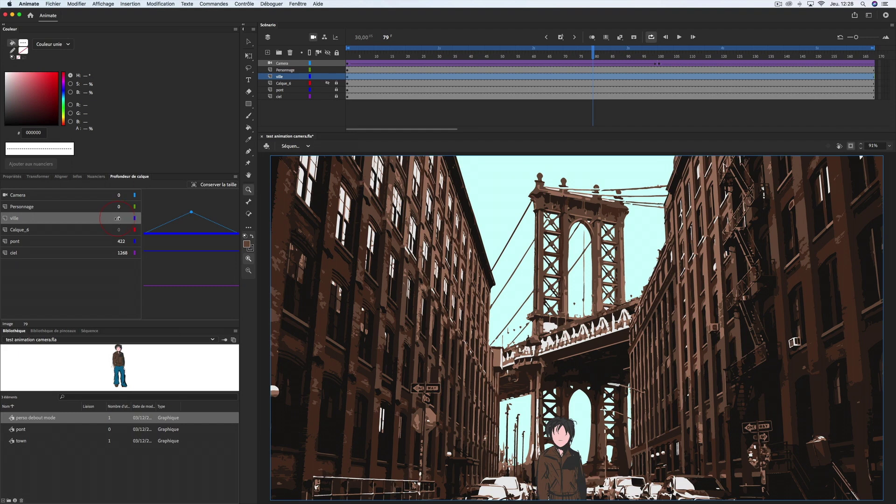
mouse_move(118, 218)
left_mouse_down()
mouse_move(239, 244)
mouse_move(355, 232)
left_mouse_up()
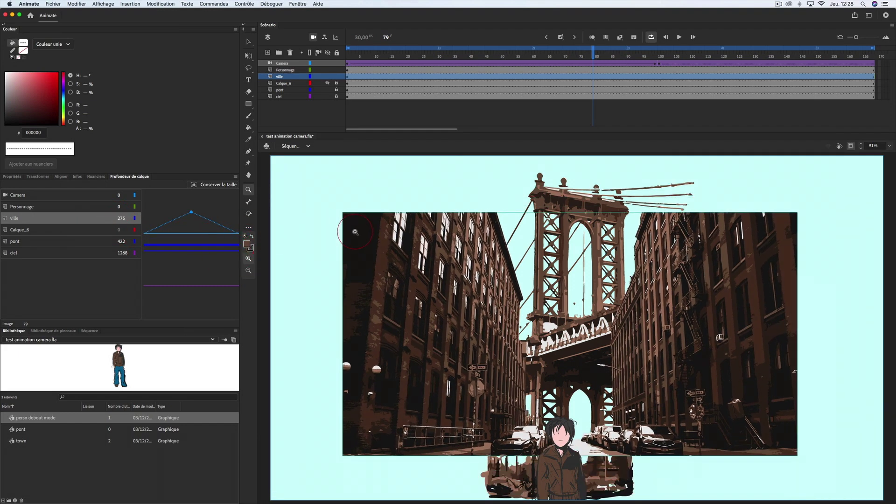
key("q")
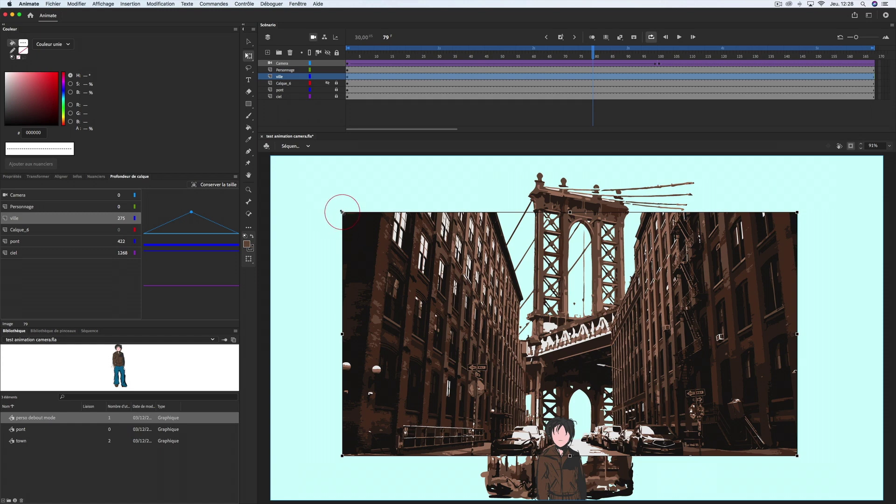
mouse_move(342, 212)
left_mouse_down()
mouse_move(213, 155)
mouse_move(96, 156)
mouse_move(123, 136)
left_mouse_up()
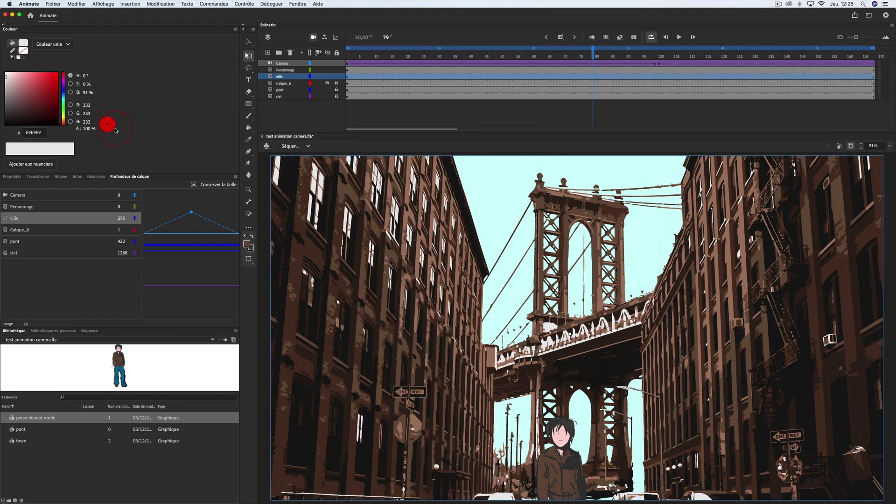
key("ctrl+z")
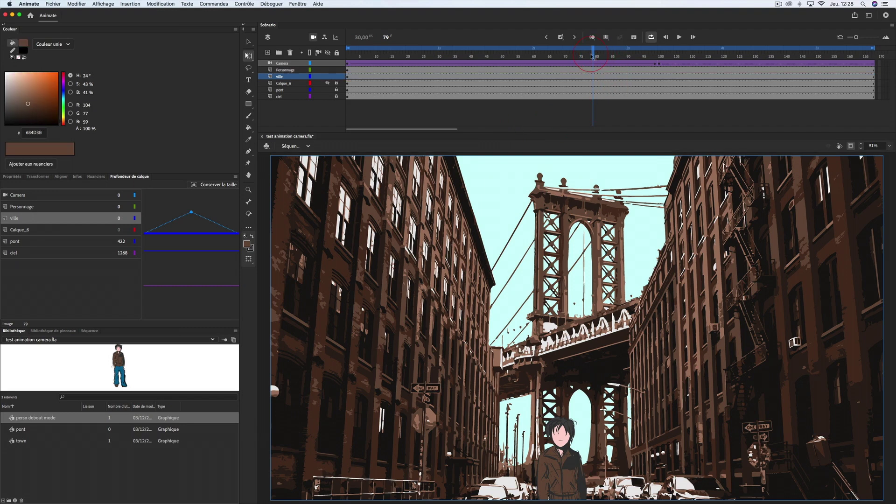
left_click(350, 62)
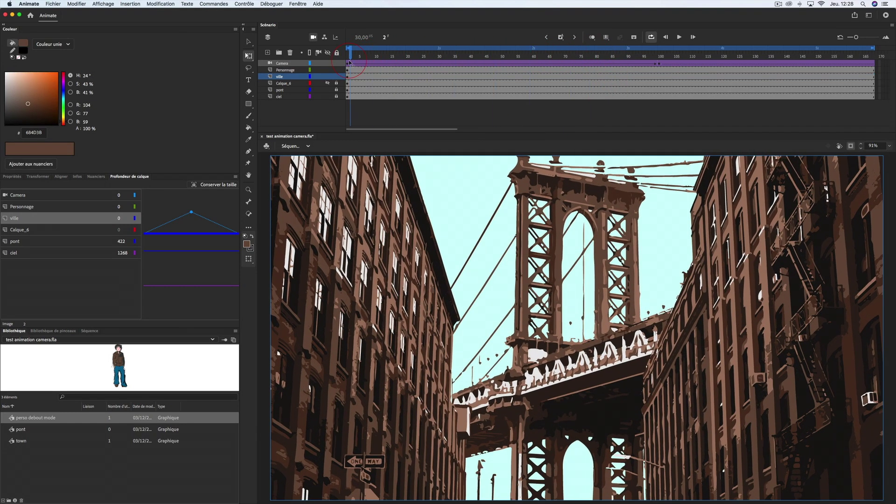
- Delete the Camera layer, add a new camera, and give its first frame a classic tween
left_click(289, 52)
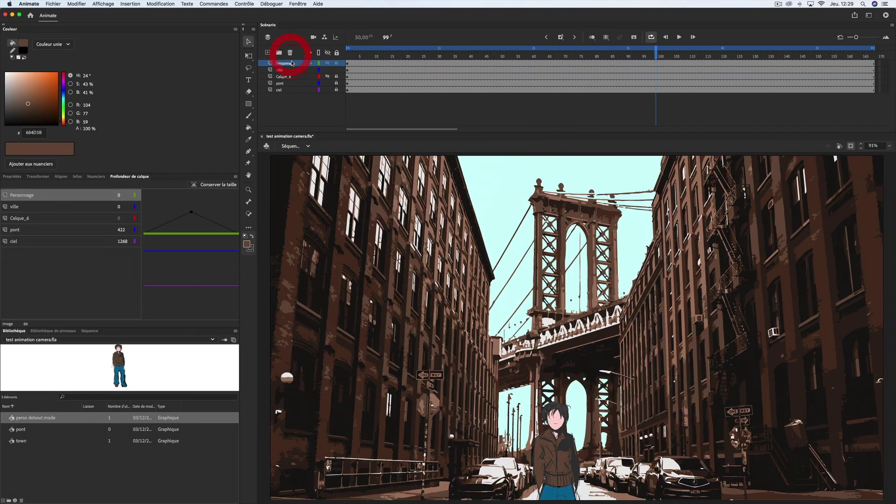
left_click(313, 37)
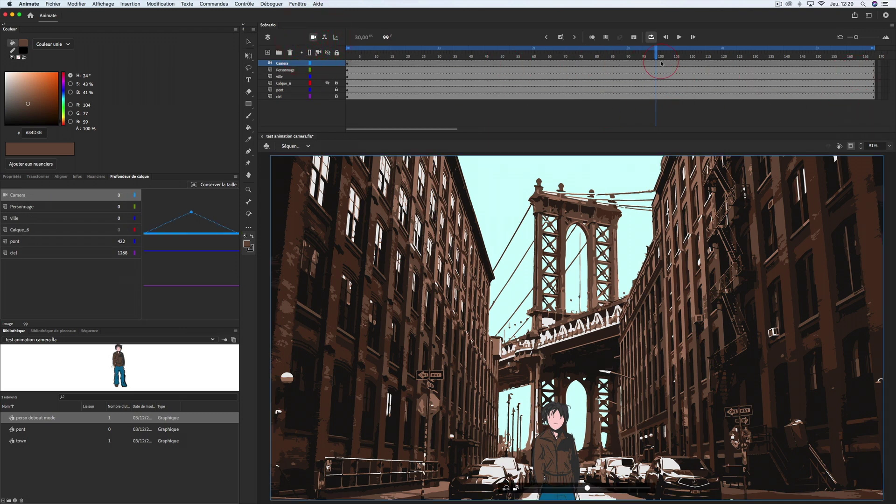
left_click_drag(657, 53, 647, 54)
right_click(355, 64)
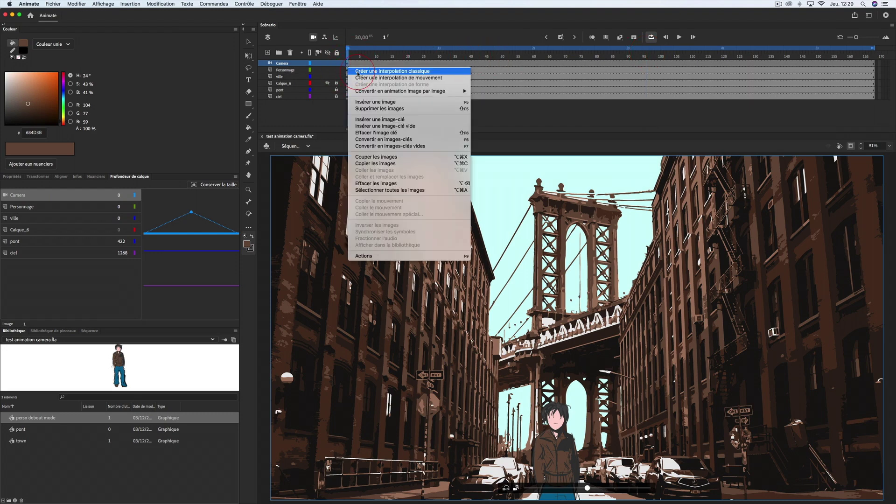
left_click(358, 72)
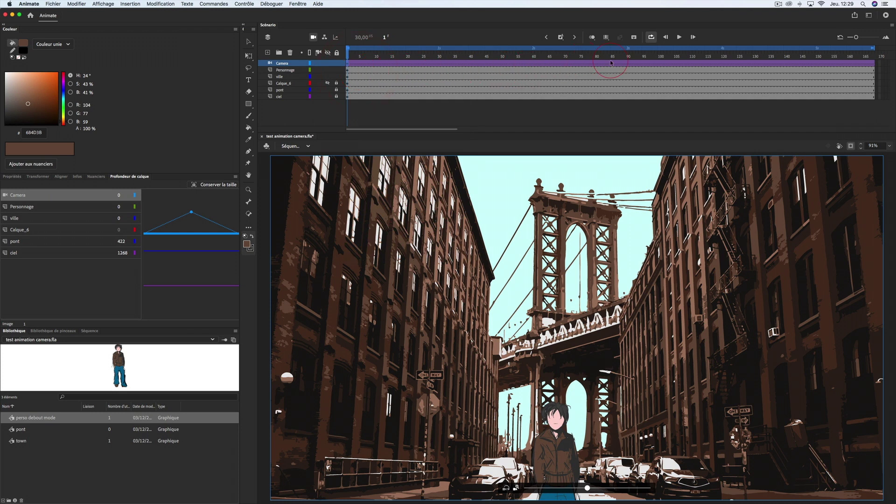
- At frame 1, zoom the camera in and pan so the bridge sits centered between the buildings
left_click(660, 55)
key("shift+comma")
mouse_move(588, 489)
left_mouse_down()
mouse_move(651, 488)
mouse_move(630, 485)
mouse_move(638, 489)
left_mouse_up()
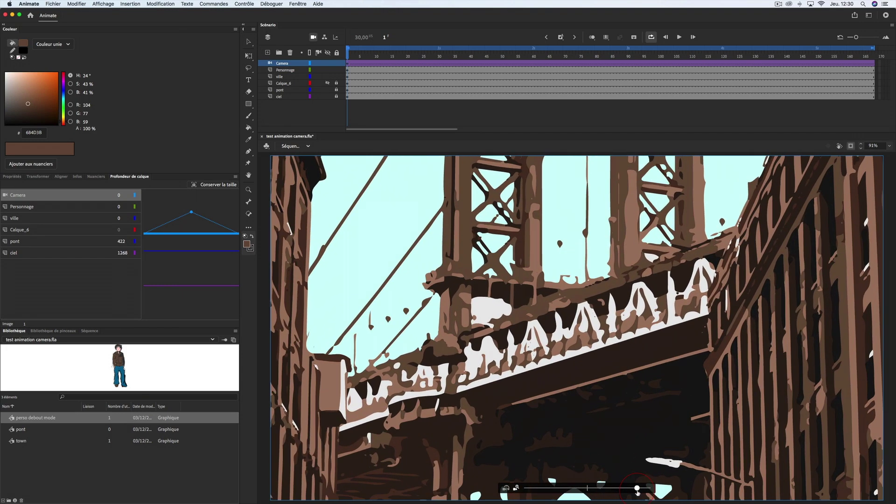
left_click(569, 481)
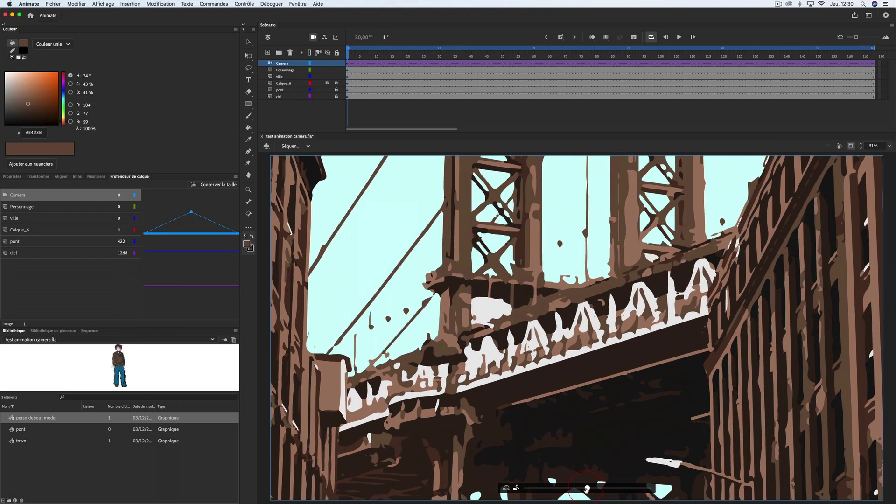
mouse_move(587, 489)
left_mouse_down()
mouse_move(649, 490)
mouse_move(626, 489)
left_mouse_up()
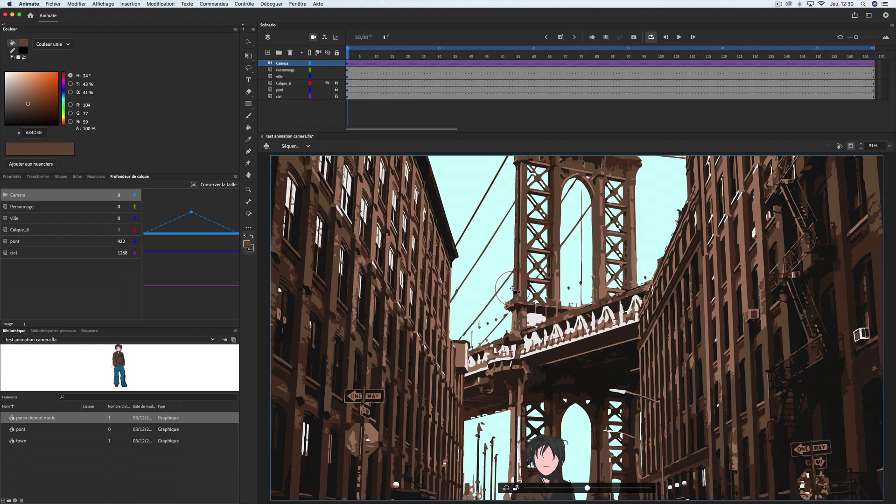
mouse_move(502, 287)
left_mouse_down()
mouse_move(514, 213)
mouse_move(506, 211)
mouse_move(537, 225)
left_mouse_up()
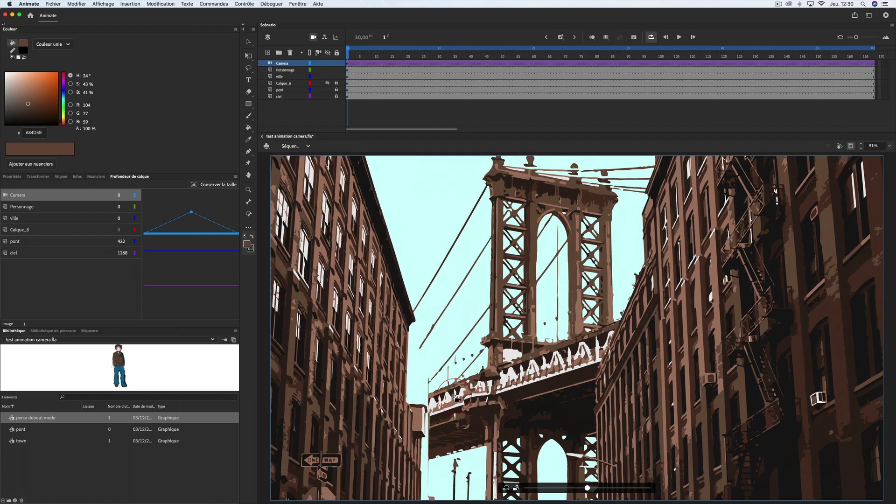
left_click_drag(460, 401, 401, 400)
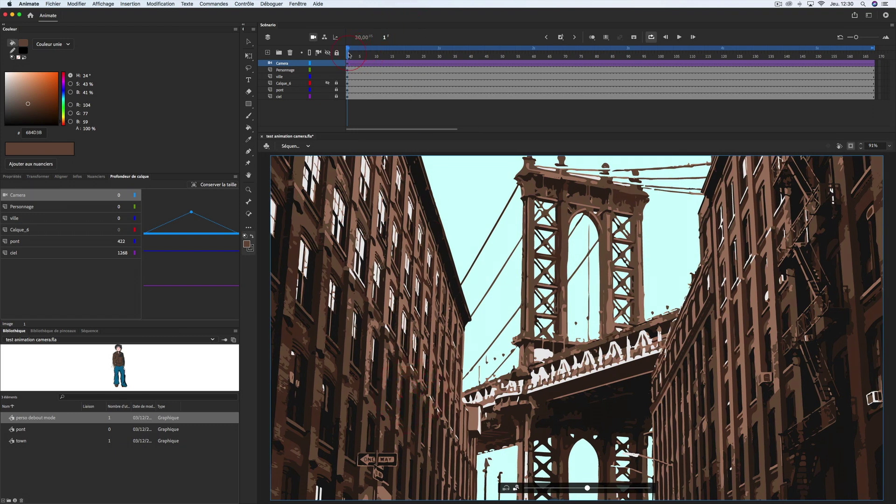
- Zoom the frame-100 camera out to a wide street shot with the character, then scrub to preview
mouse_move(348, 56)
left_mouse_down()
mouse_move(672, 88)
mouse_move(660, 89)
left_mouse_up()
mouse_move(588, 488)
left_mouse_down()
mouse_move(544, 489)
mouse_move(579, 436)
mouse_move(575, 494)
left_mouse_up()
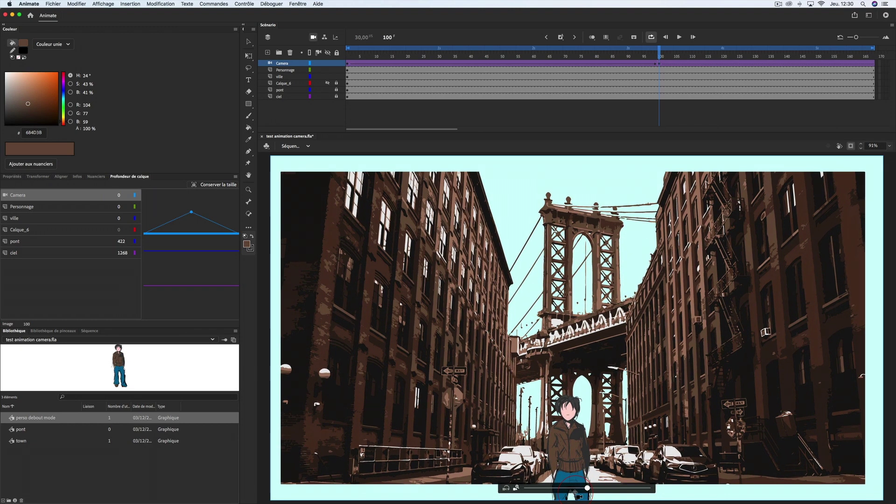
left_click_drag(587, 488, 604, 489)
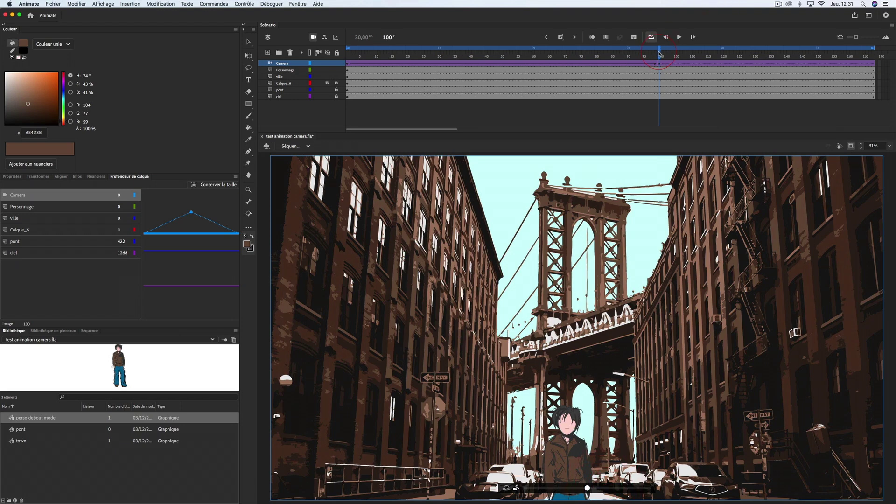
mouse_move(659, 53)
left_mouse_down()
mouse_move(301, 44)
mouse_move(723, 120)
left_mouse_up()
mouse_move(790, 133)
left_mouse_down()
mouse_move(649, 114)
mouse_move(709, 114)
left_mouse_up()
- Select the ciel layer and scrub the playhead back to frame 47, then forward to frame 136
left_click(81, 207)
left_click(77, 218)
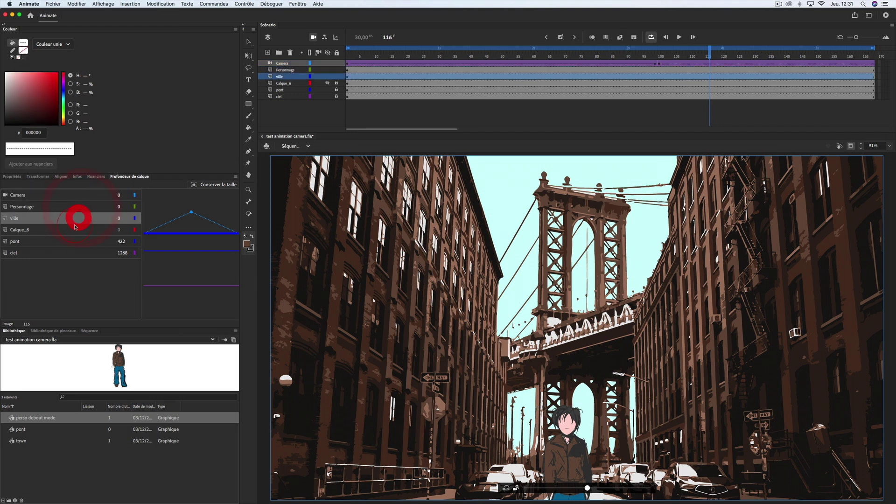
left_click(72, 230)
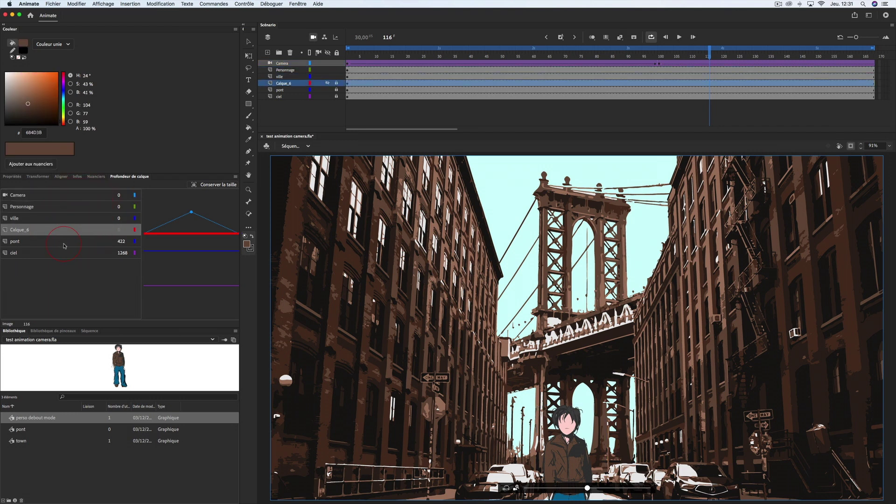
left_click(65, 245)
left_click(60, 252)
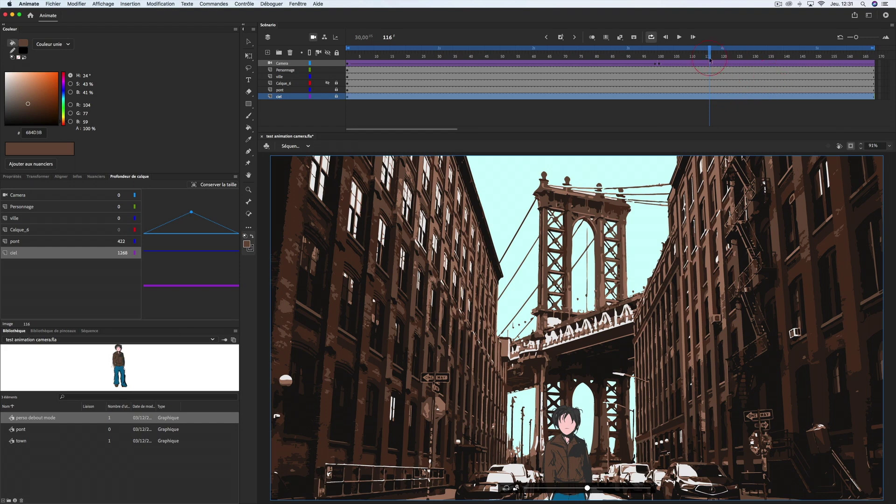
left_click_drag(711, 55, 513, 48)
left_click_drag(514, 48, 737, 87)
- Export the scene as a Séquence PNG named 'test animation camera.png' into the premier plan folder
left_click(58, 4)
left_click(72, 106)
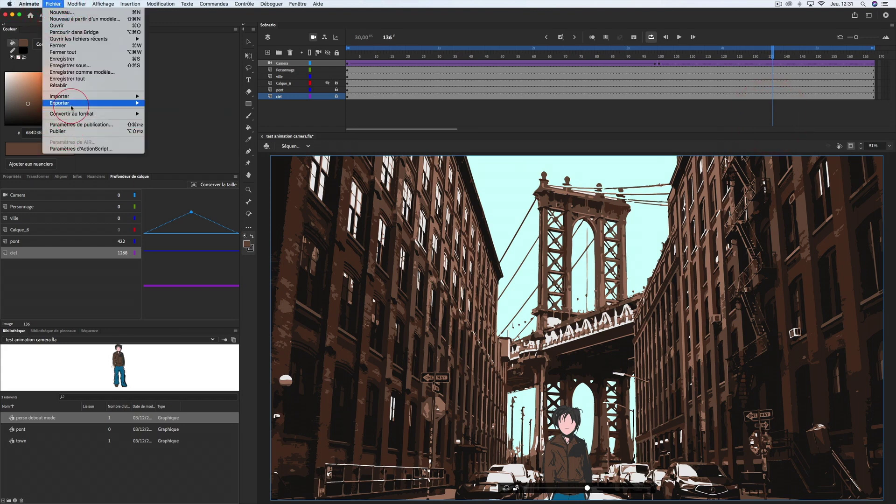
left_click(173, 107)
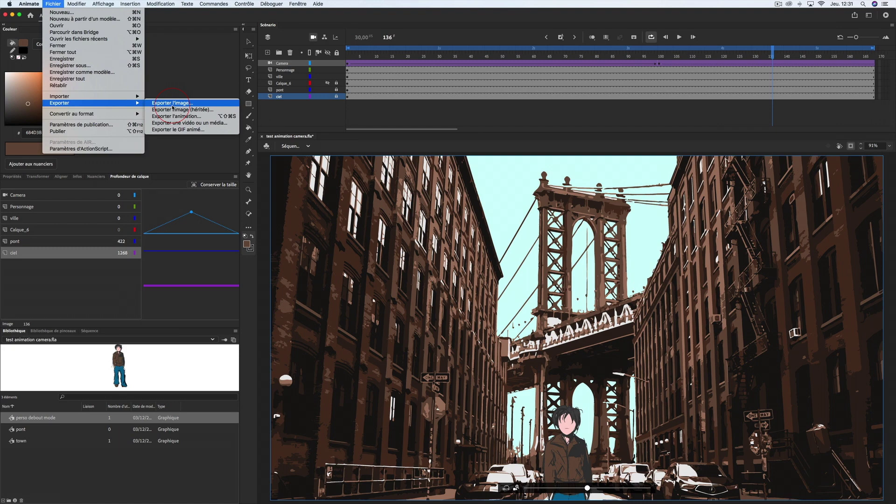
left_click(186, 117)
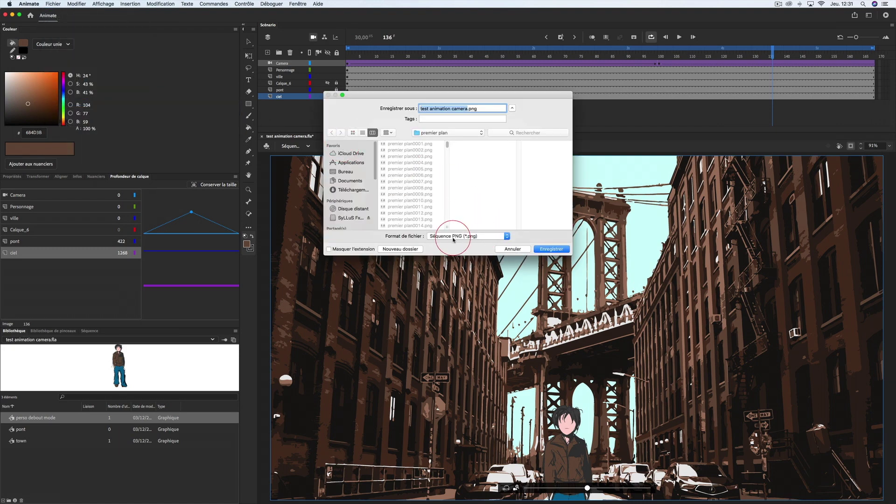
left_click(464, 238)
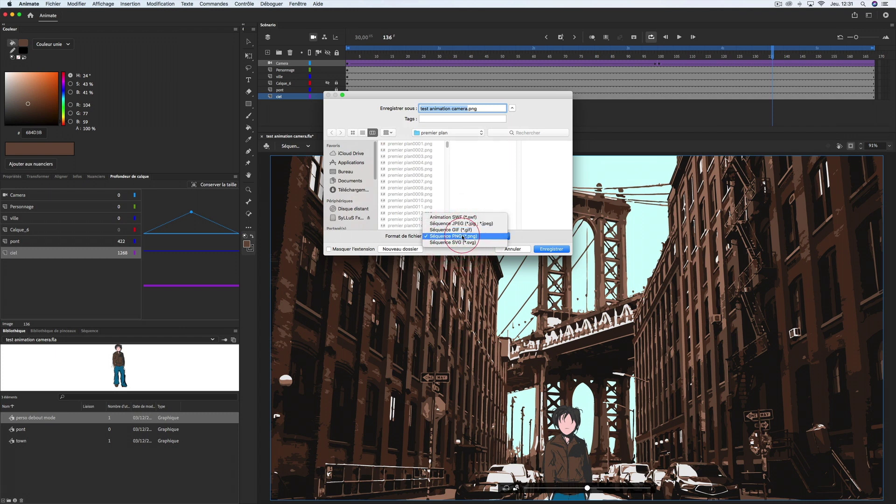
left_click(516, 252)
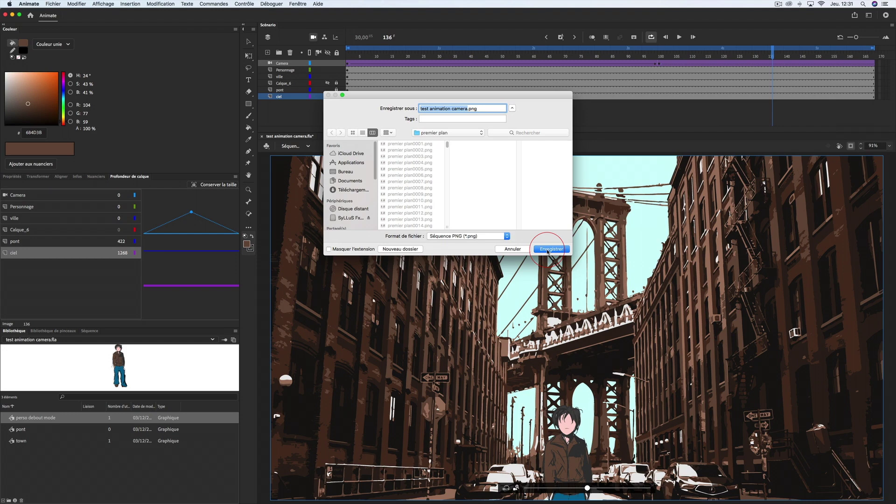
left_click(548, 250)
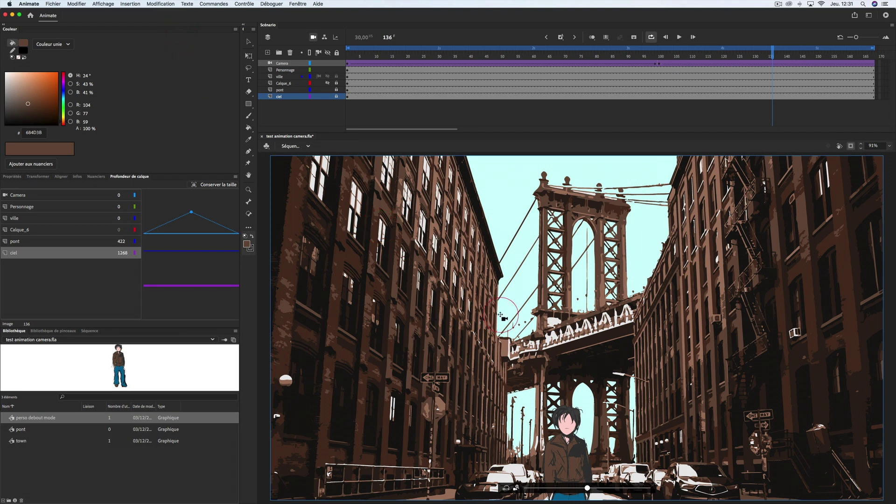
- Try different visibility combinations of the pont, Personnage, ville, Calque_6 and ciel layers, dismissing the export menu
left_click(327, 89)
left_click(327, 83)
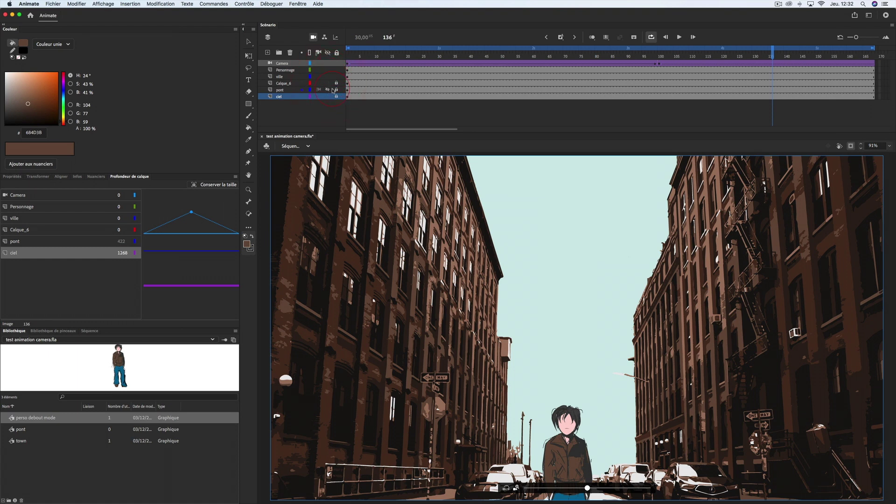
left_click(327, 70)
left_click(327, 76)
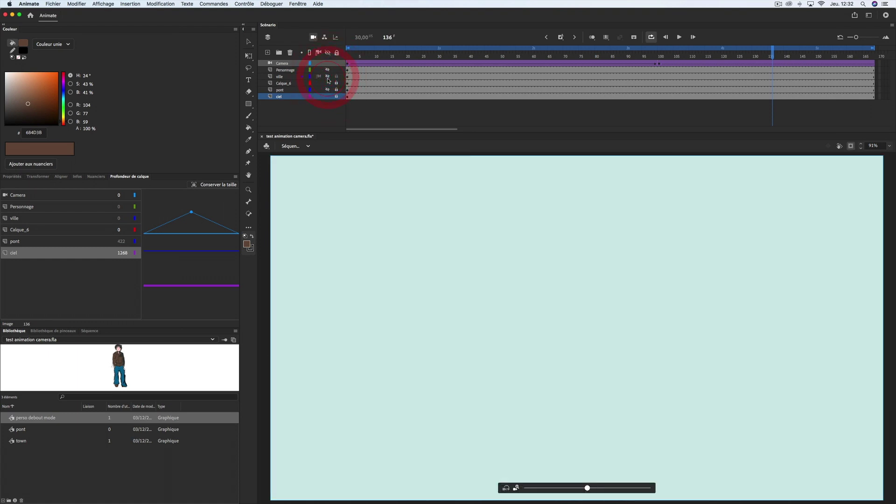
left_click(327, 83)
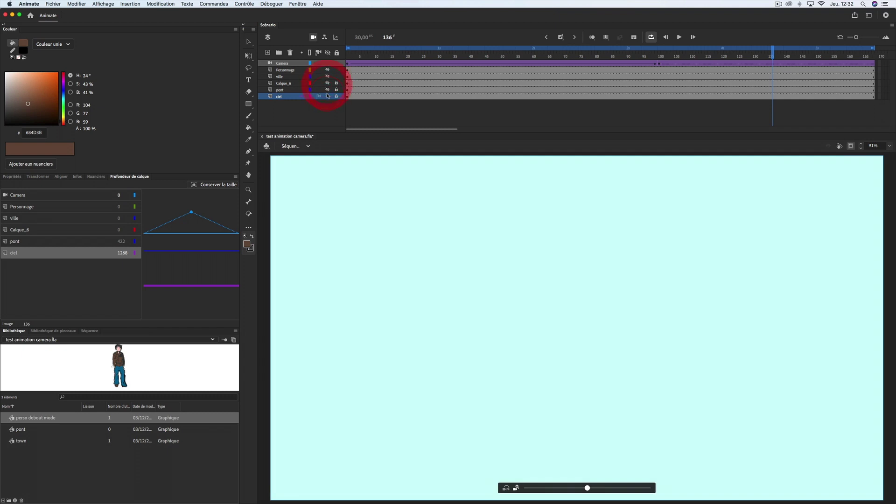
left_click(327, 96)
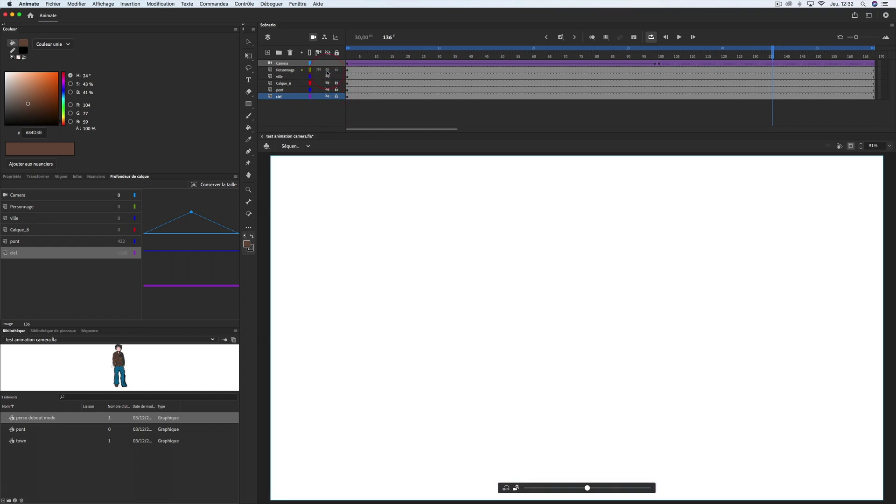
left_click(328, 70)
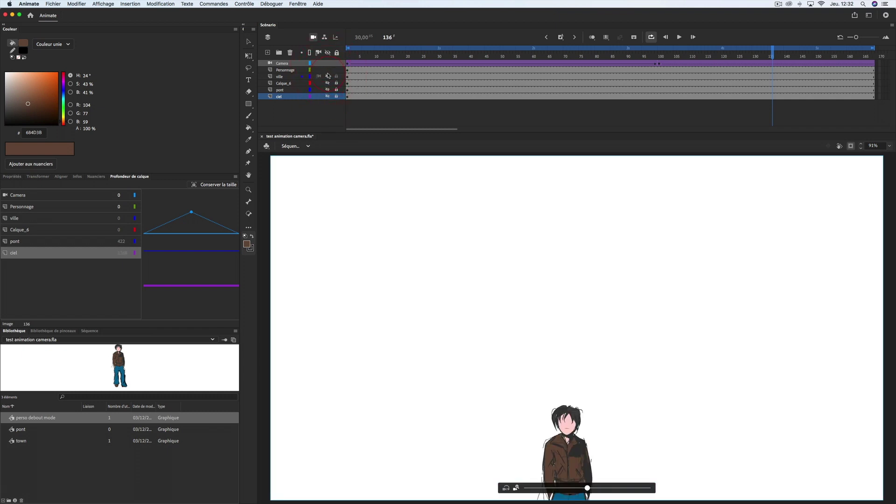
left_click(55, 3)
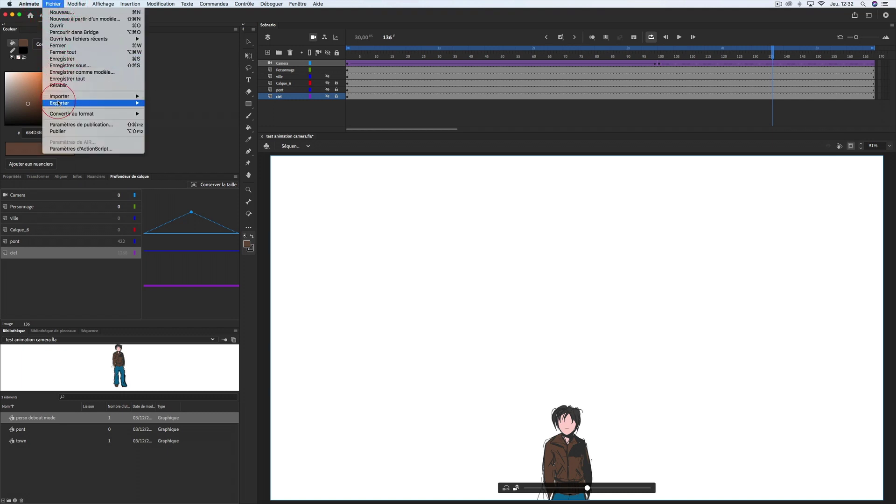
mouse_move(93, 102)
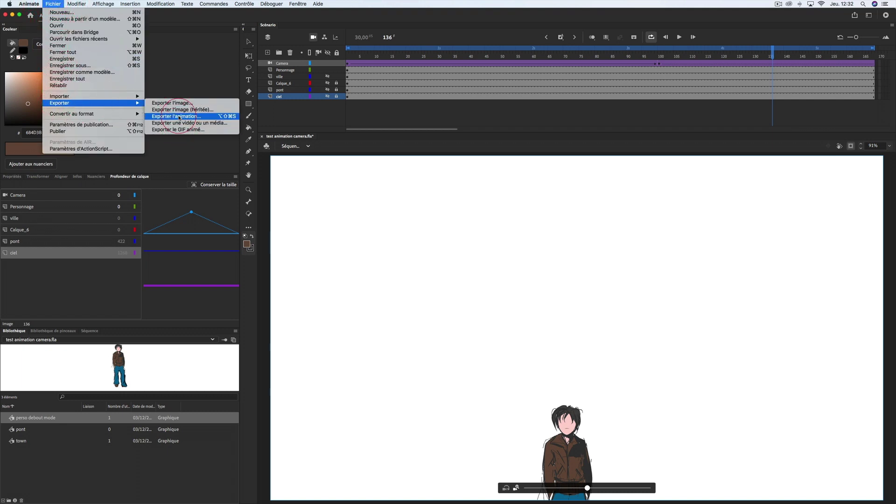
left_click(280, 117)
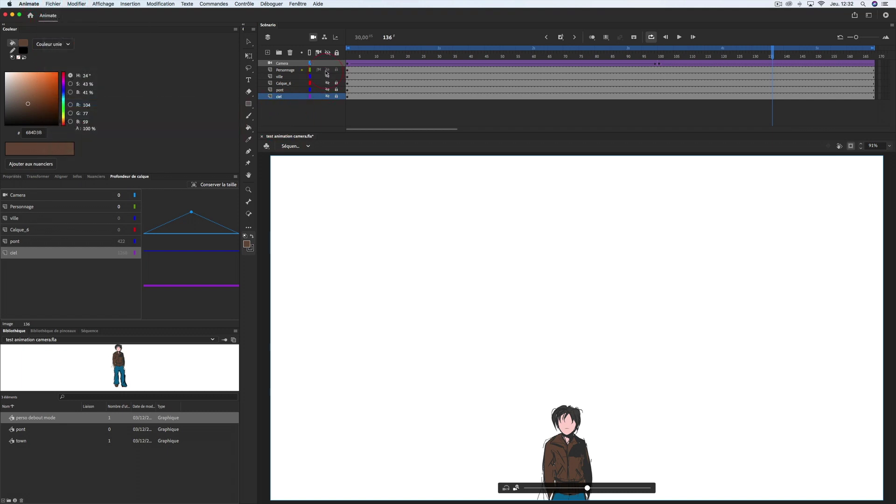
- Leave only ville and Calque_6 visible, with pont and Personnage hidden, then switch to After Effects
left_click(327, 70)
left_click(327, 76)
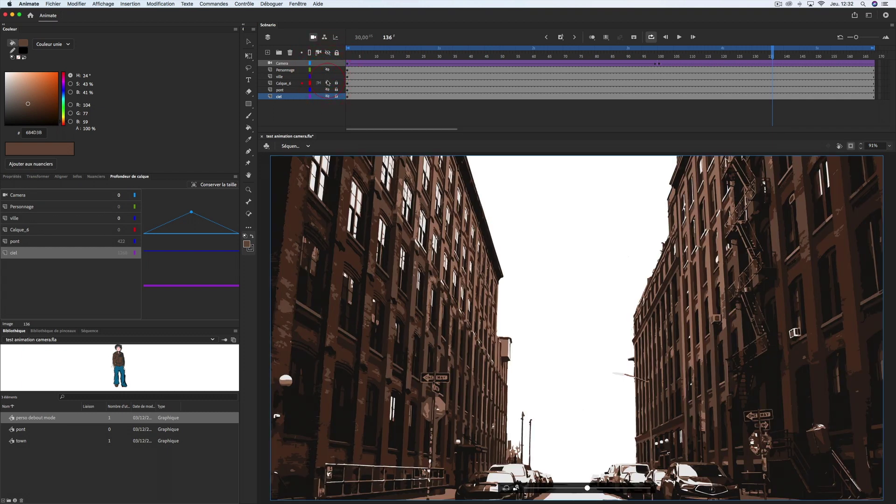
left_click(328, 83)
left_click(328, 89)
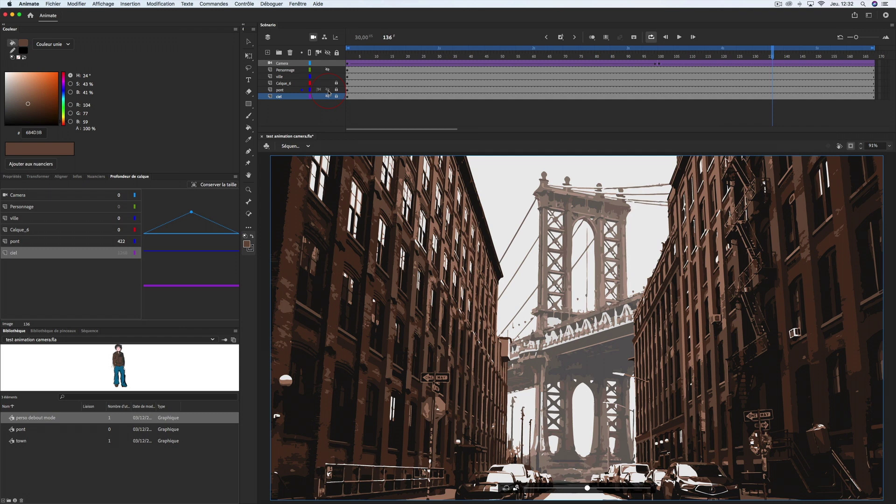
left_click(328, 89)
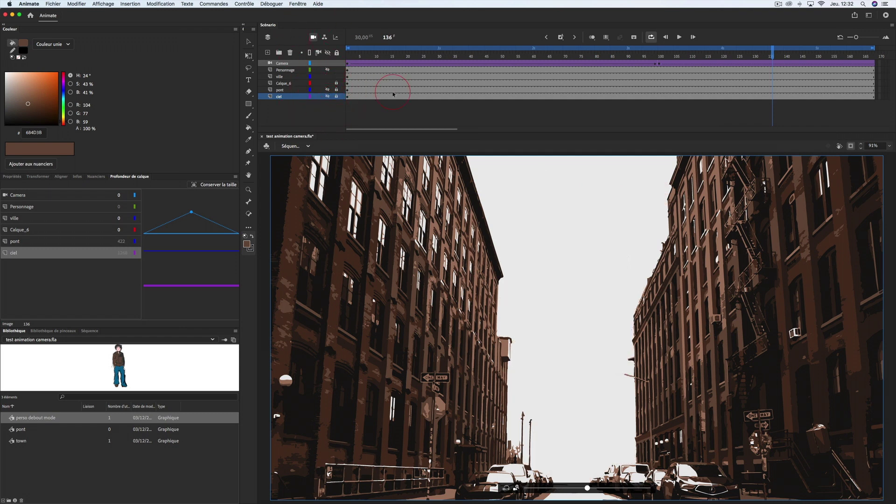
key("super+Tab")
key("super+Tab")
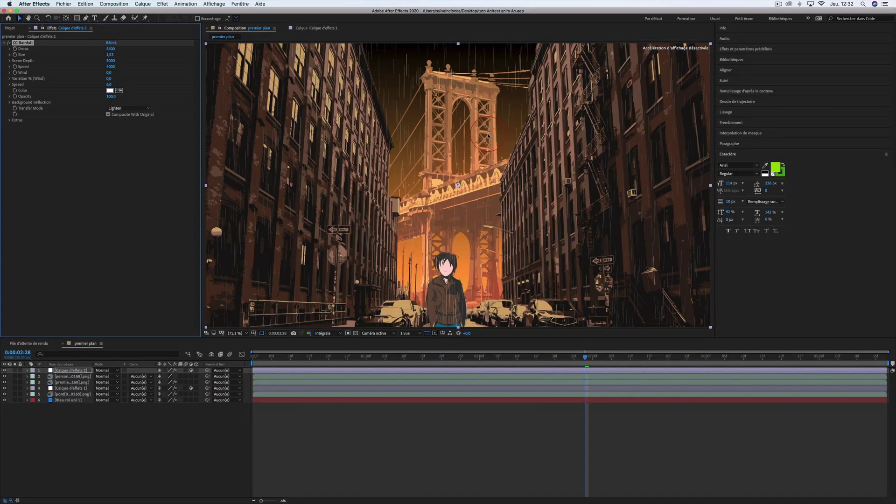
- Set the comp view to 50%, preview from the start, and deselect the CC Rainfall effect
key("comma")
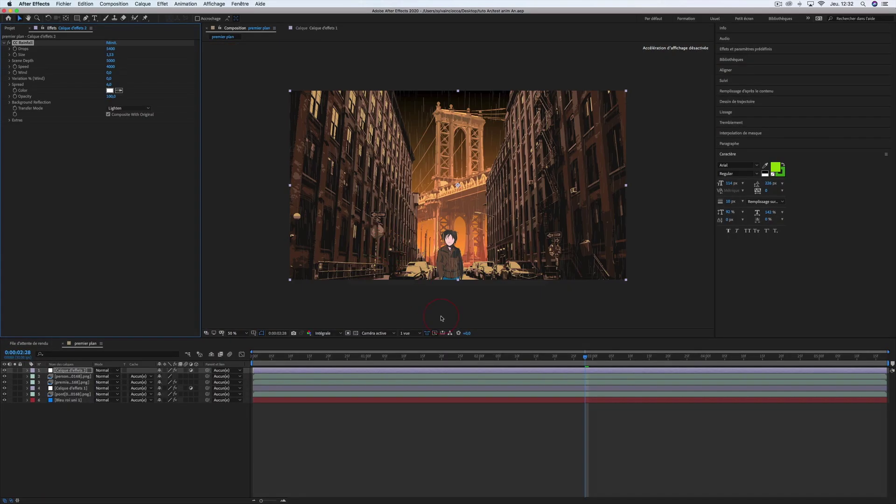
key("period")
key("comma")
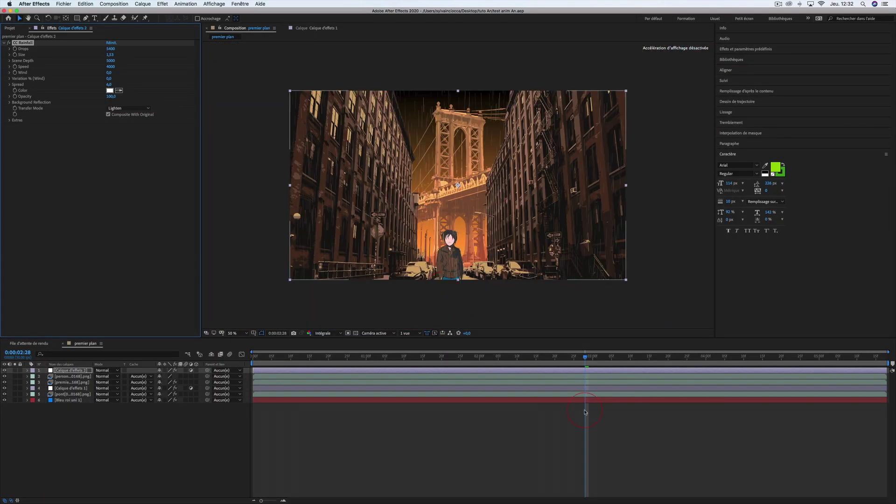
left_click_drag(586, 357, 366, 355)
key("space")
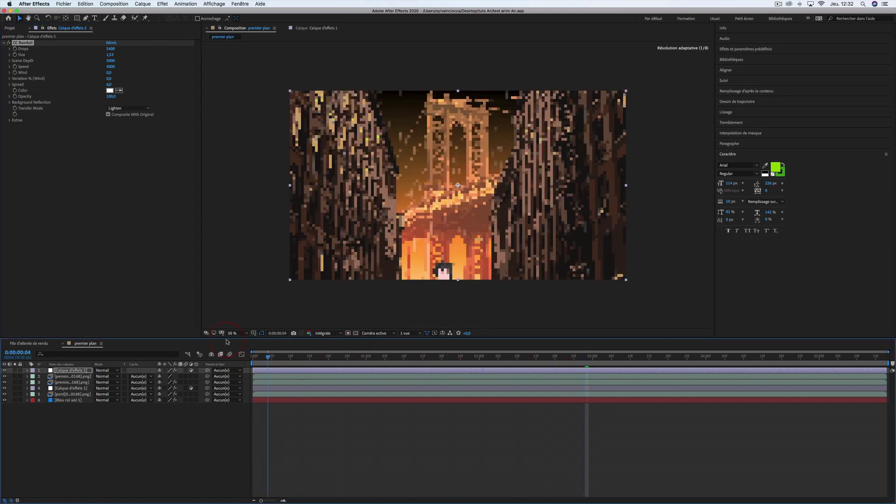
left_click(95, 327)
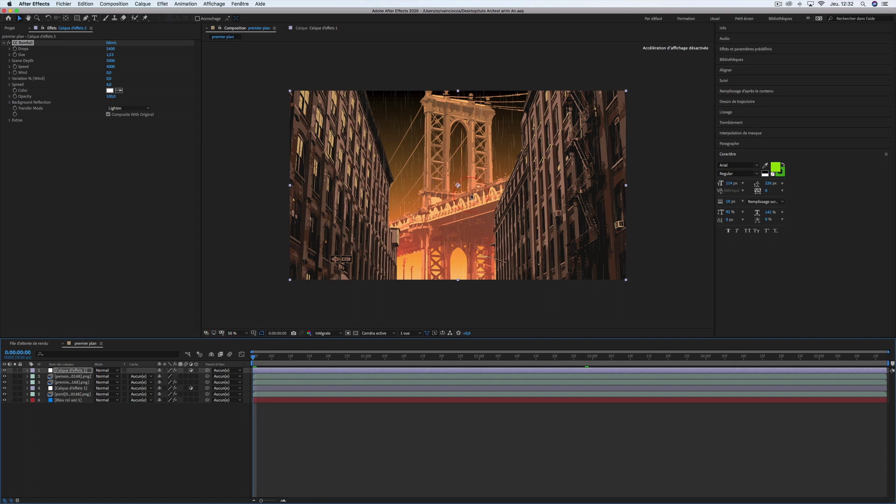
left_click(111, 395)
left_click(80, 372)
left_click(80, 371)
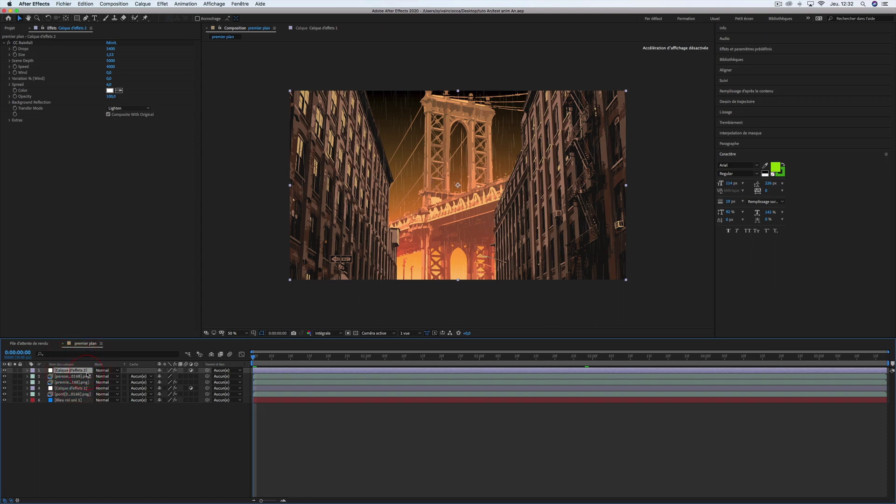
- Create a new composition from the premier plan PNG sequence and fit it in the viewer
left_click(9, 28)
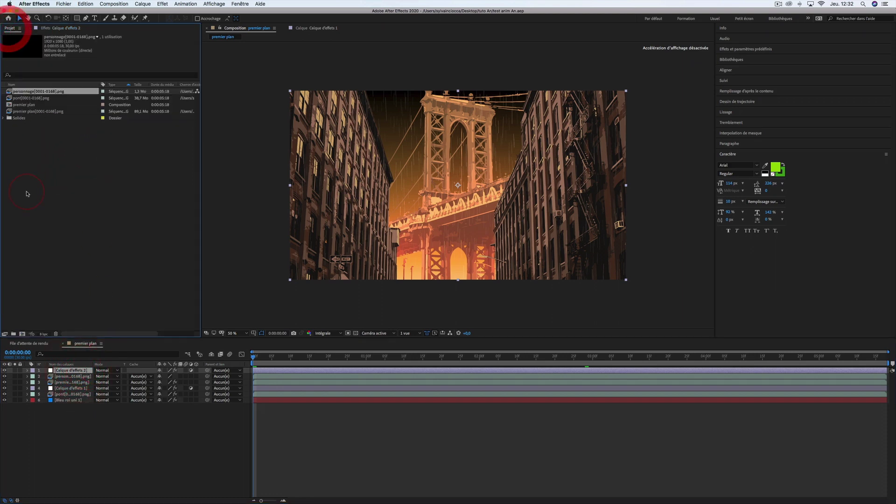
left_click(22, 124)
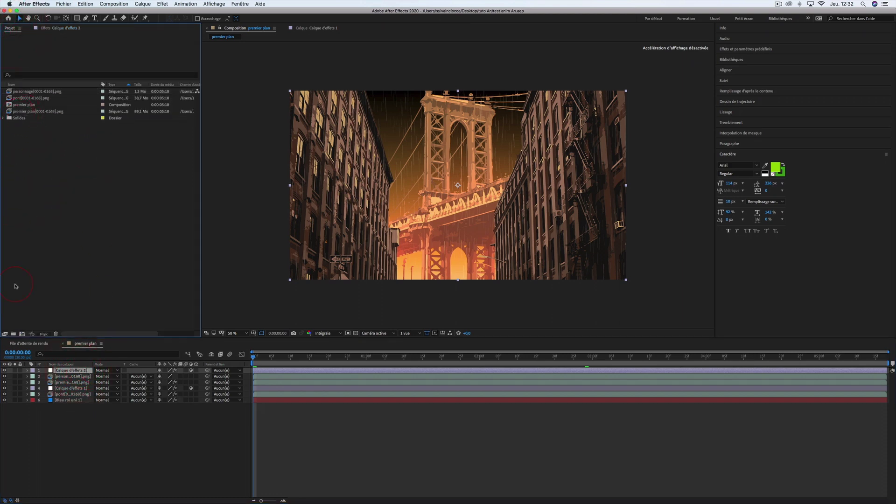
left_click(28, 111)
left_click_drag(24, 113, 26, 341)
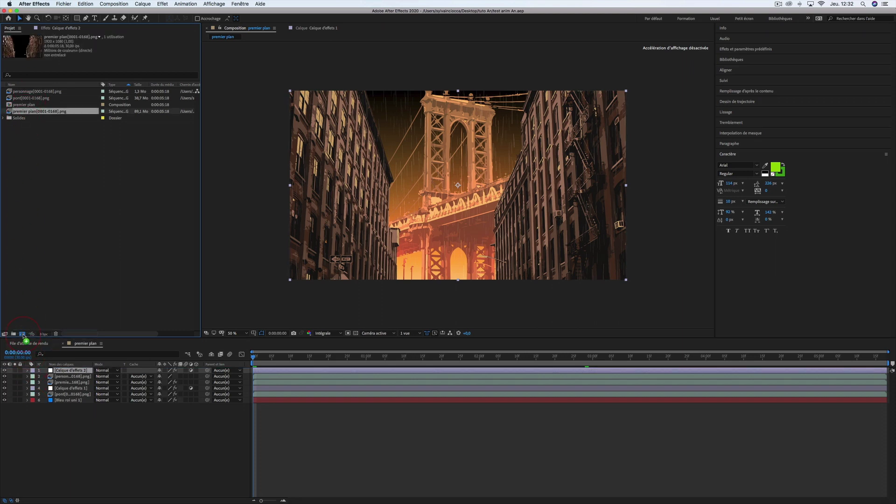
left_click_drag(23, 335, 22, 335)
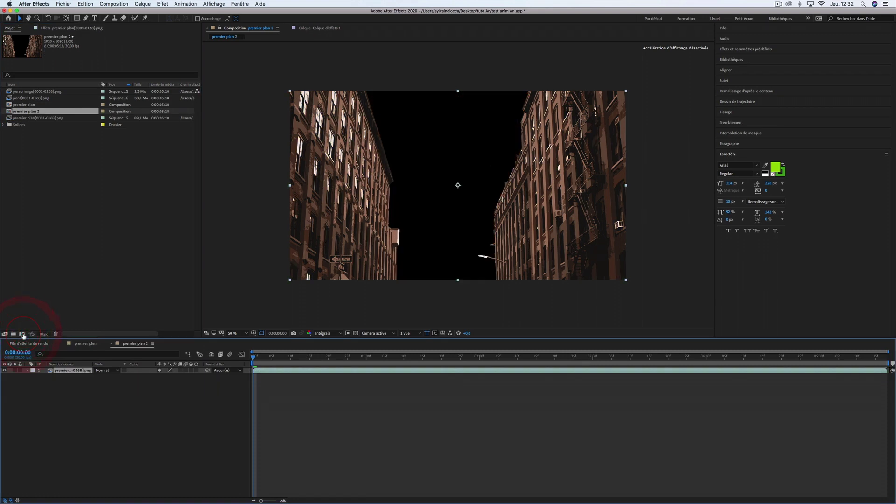
left_click(236, 333)
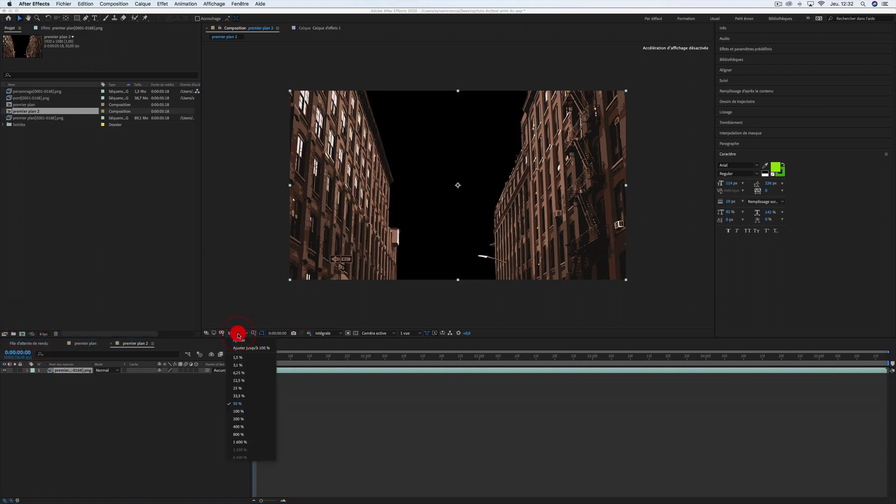
left_click(237, 339)
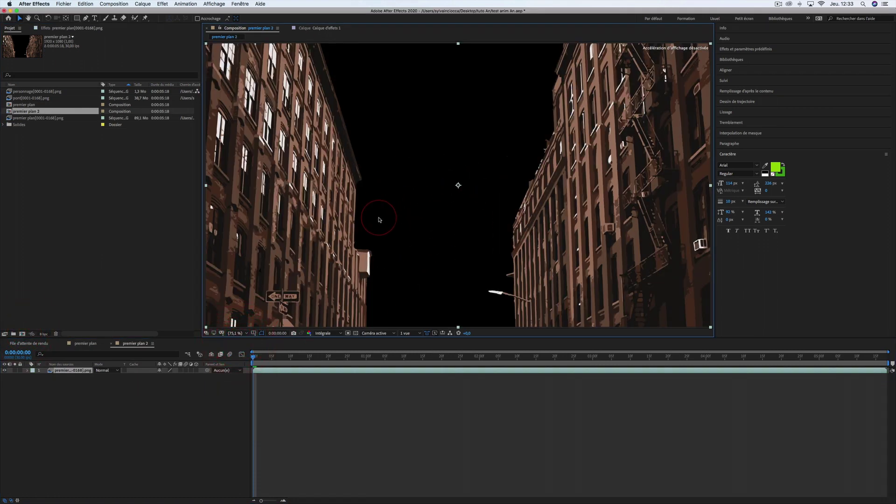
- Add the pont and personnage sequences with the character on top, then select all three layers
mouse_move(28, 98)
left_mouse_down()
mouse_move(34, 351)
mouse_move(49, 411)
left_mouse_up()
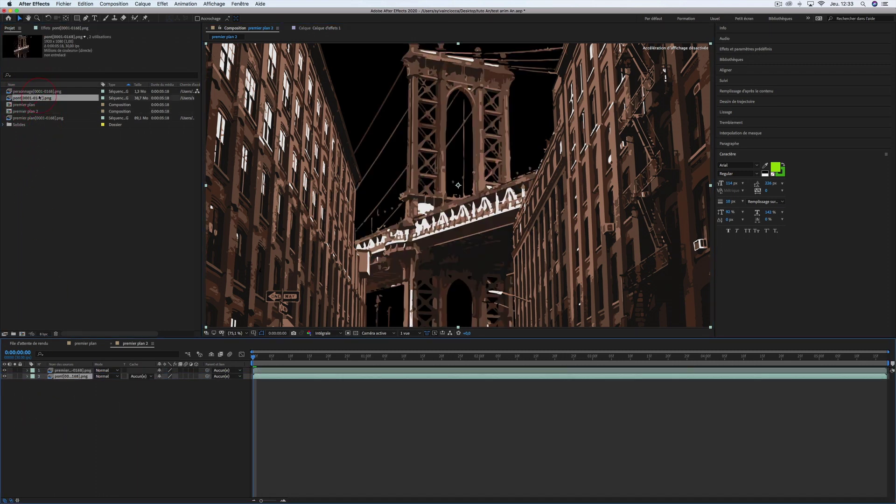
left_click_drag(39, 92, 37, 371)
left_click_drag(256, 359, 713, 388)
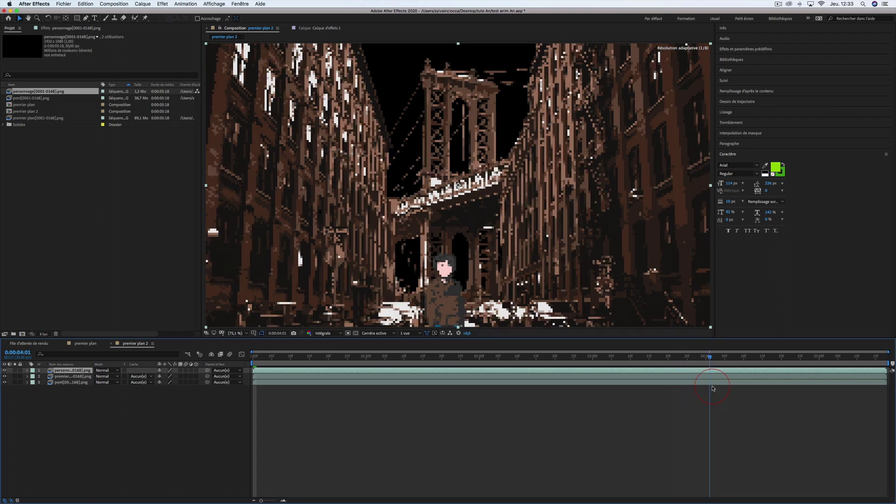
left_click_drag(713, 388, 695, 387)
left_click(325, 137)
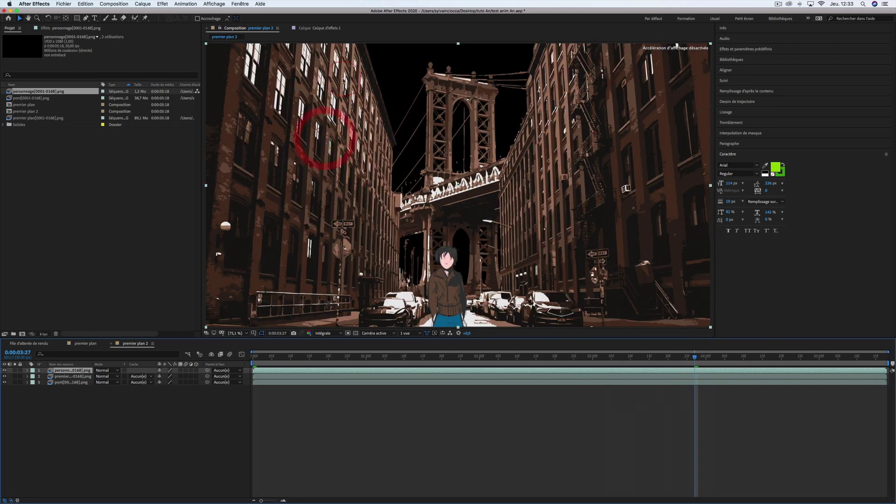
left_click(75, 487)
left_click_drag(65, 396, 75, 384)
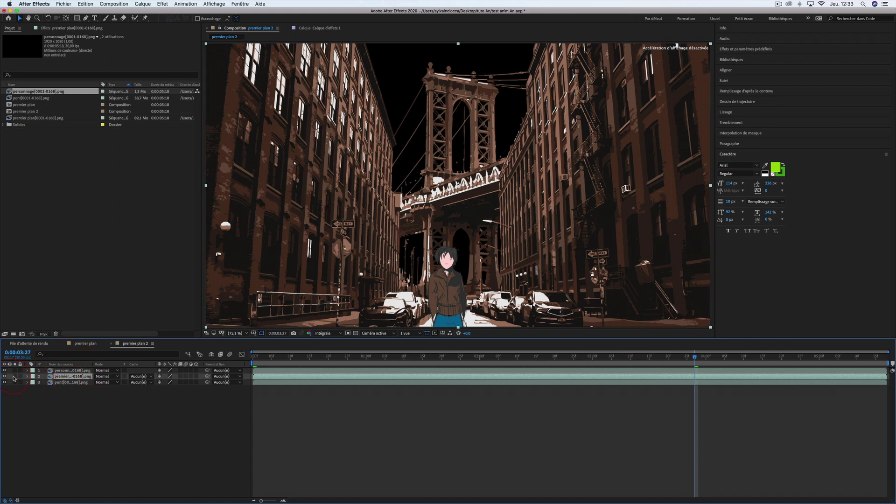
- Solo layer 3 (pont) and apply Effet > Correction colorimétrique > Correction colorimétrique to it
left_click(15, 376)
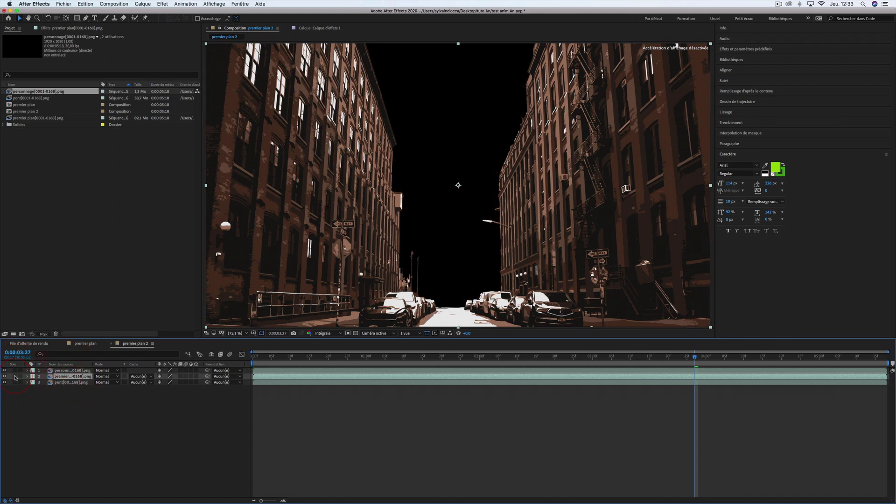
left_click(14, 376)
left_click(14, 382)
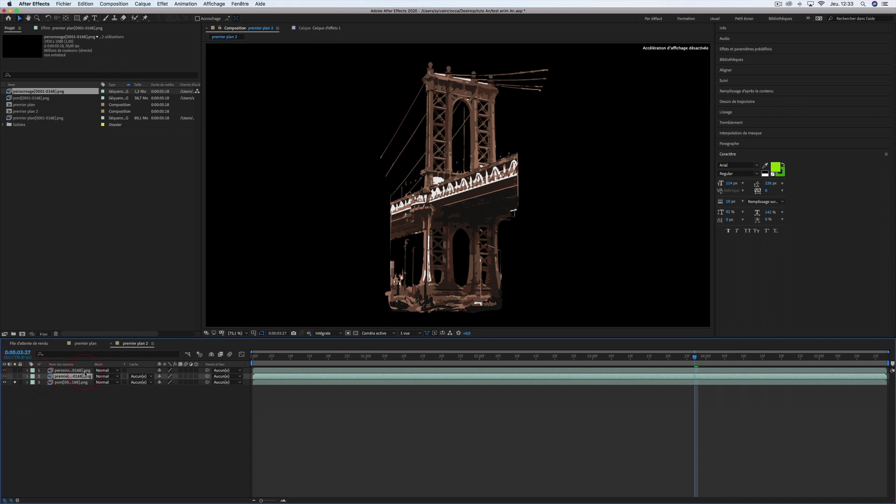
left_click(461, 223)
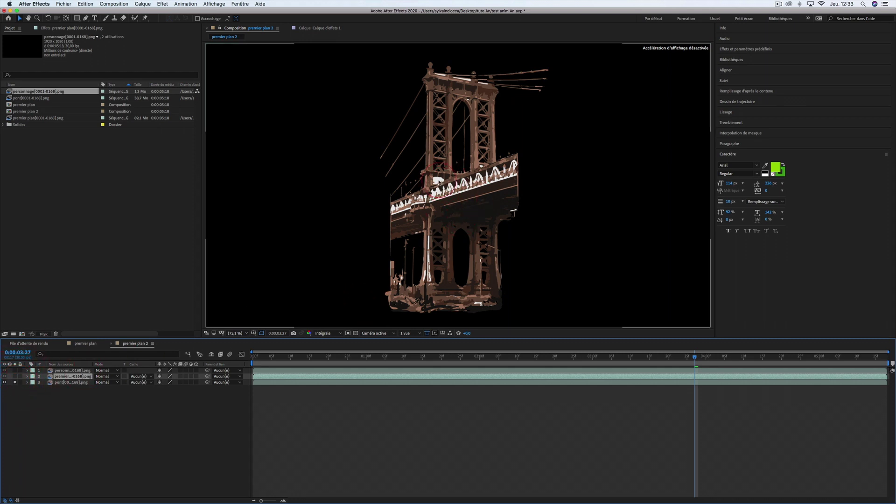
left_click(442, 186)
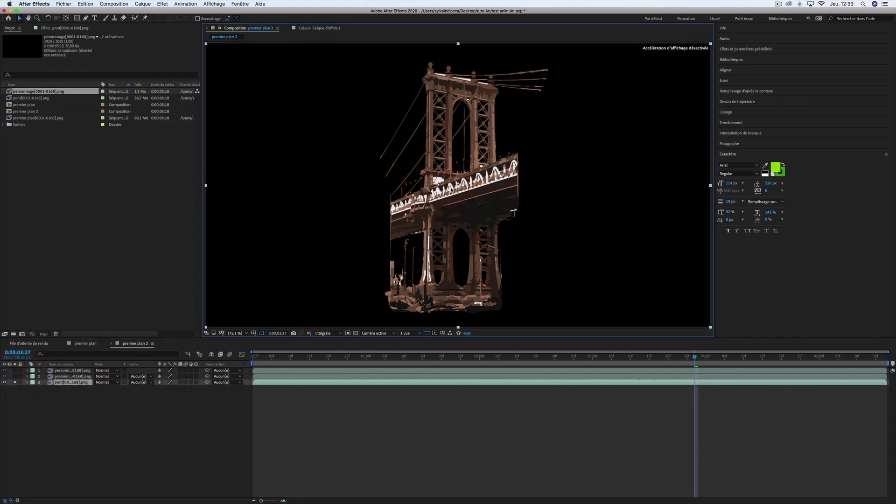
right_click(439, 192)
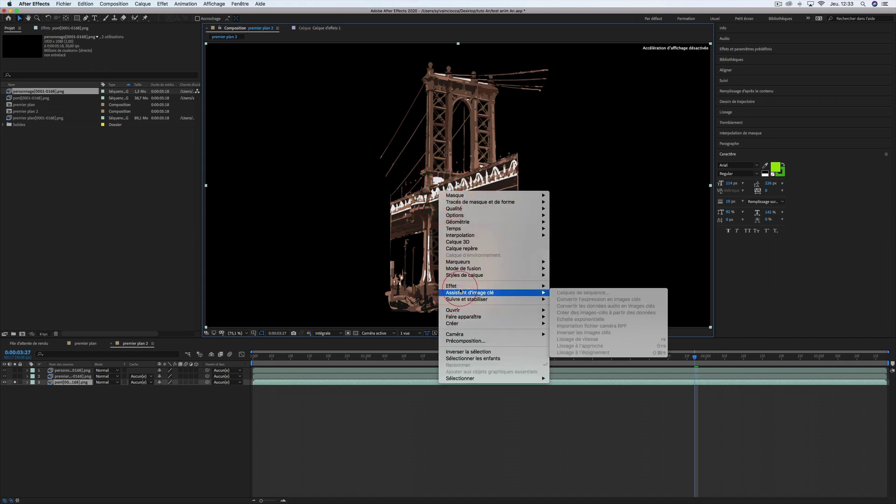
mouse_move(455, 286)
mouse_move(586, 357)
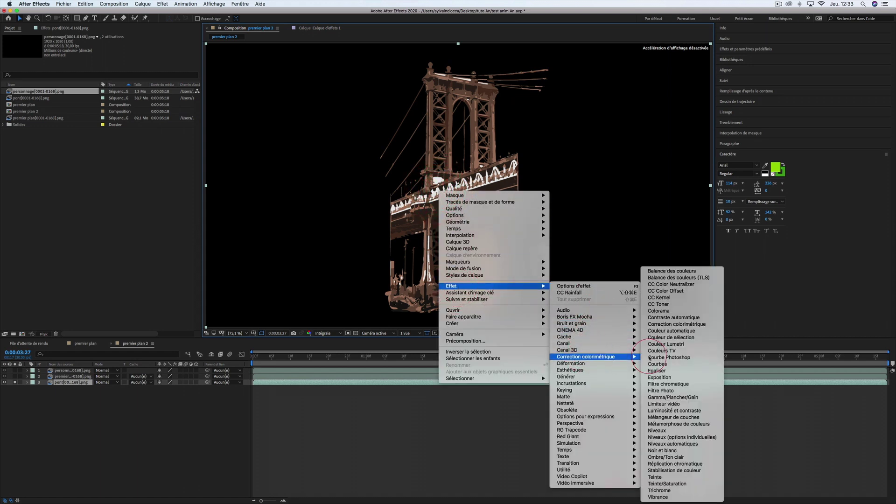
left_click(683, 325)
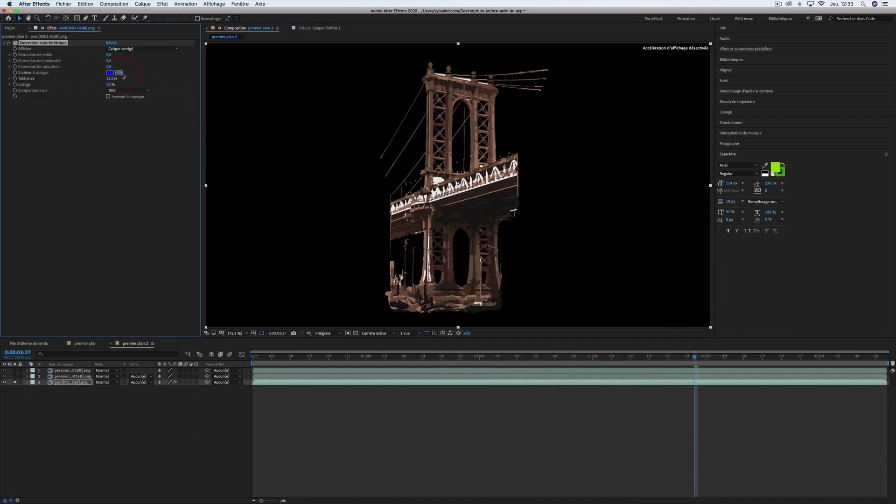
- Sample the bridge's white as Couleur à corriger, darken it, shift its hue, and widen tolerance to 23%
left_click(122, 75)
left_click(438, 178)
left_click_drag(109, 60, 93, 62)
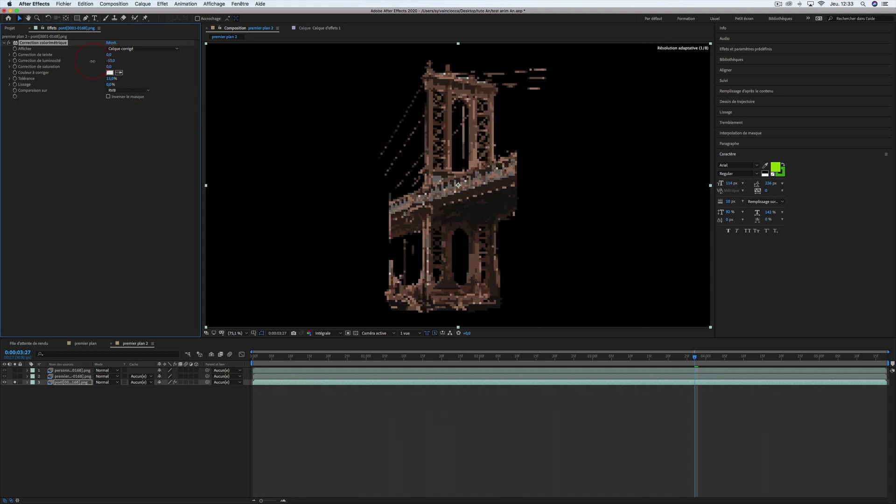
left_click(95, 62)
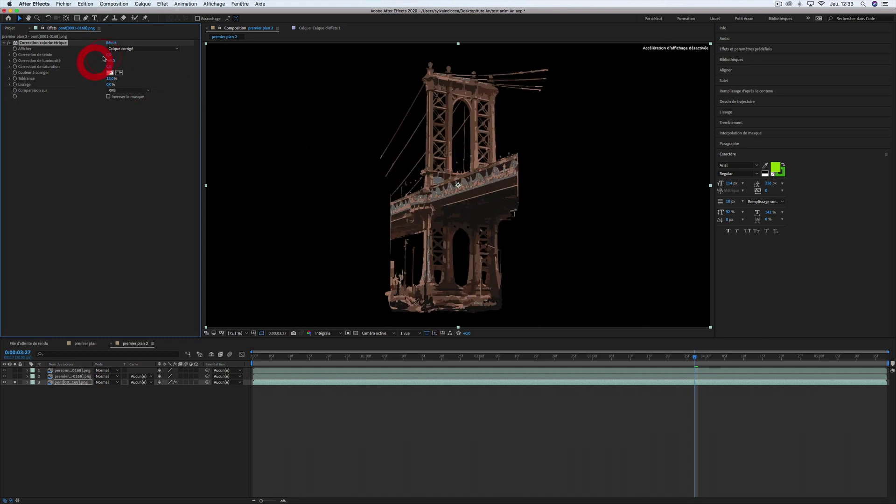
left_click(109, 55)
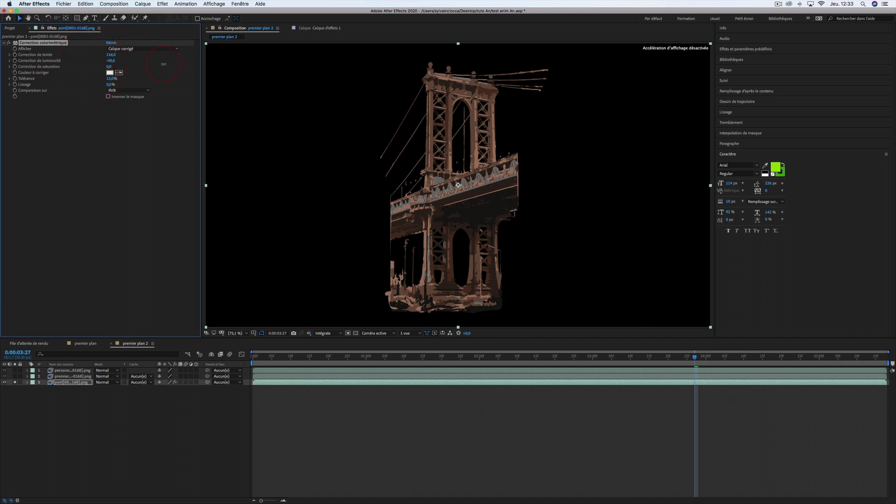
mouse_move(151, 69)
left_mouse_down()
mouse_move(110, 63)
mouse_move(113, 72)
mouse_move(122, 68)
mouse_move(85, 56)
mouse_move(146, 68)
mouse_move(126, 68)
left_mouse_up()
left_click_drag(112, 79, 123, 84)
- Ease luminosity back to -46, resample the bridge white, and un-solo to show all layers
left_click_drag(111, 61, 102, 56)
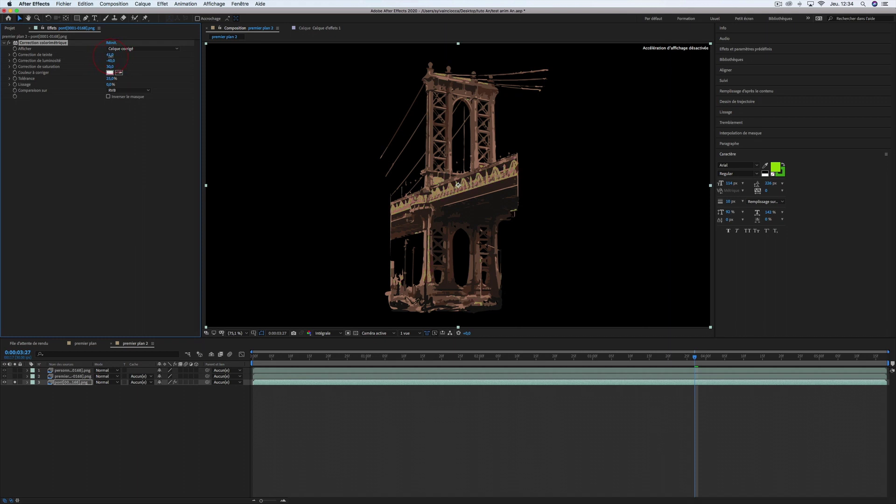
left_click(443, 200)
left_click(15, 384)
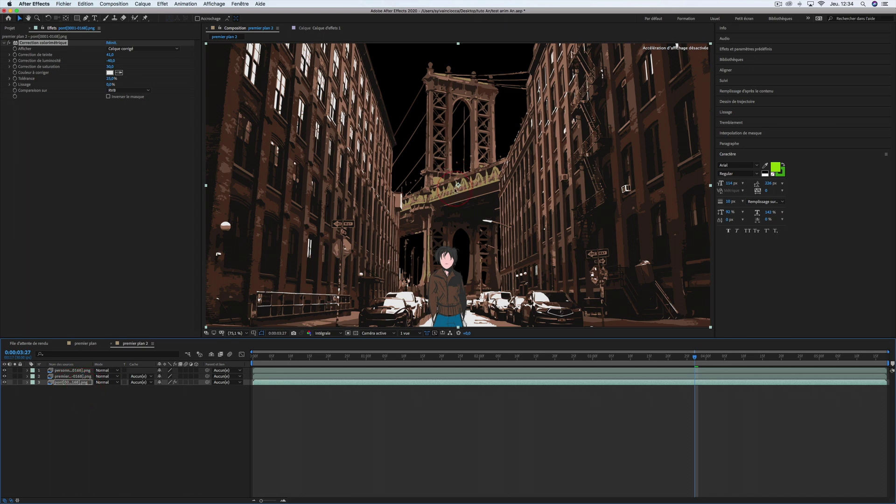
left_click(73, 376)
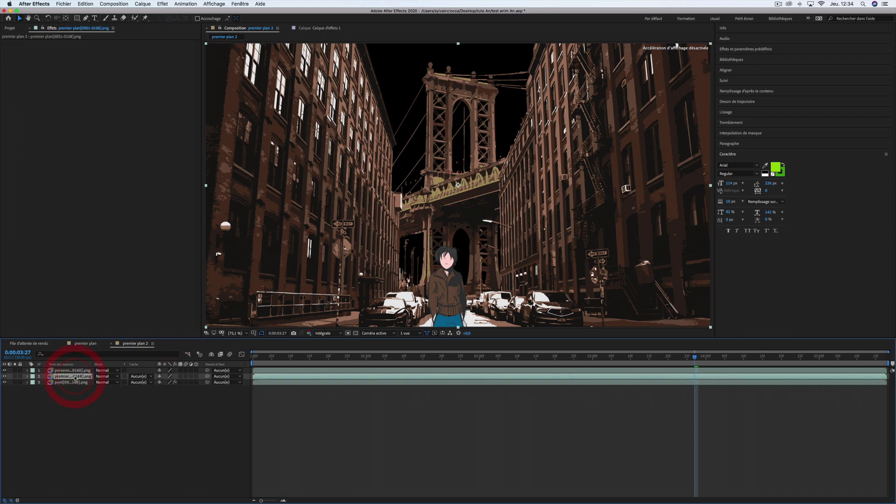
- Apply Luminosité et contraste to the pont layer with brightness 92 and contrast -100
left_click(76, 383)
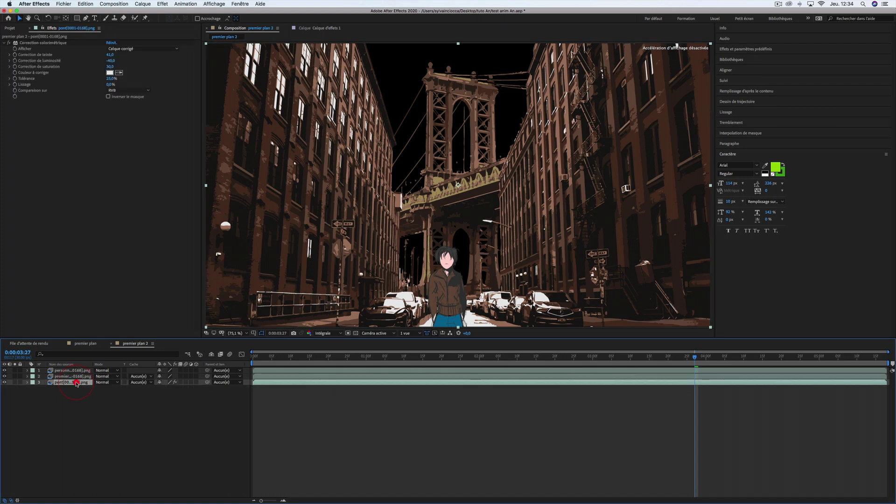
right_click(76, 384)
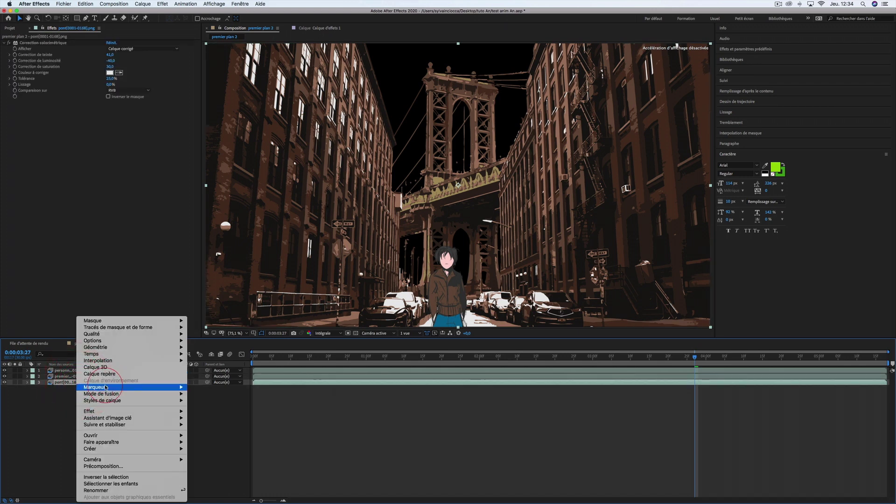
mouse_move(105, 412)
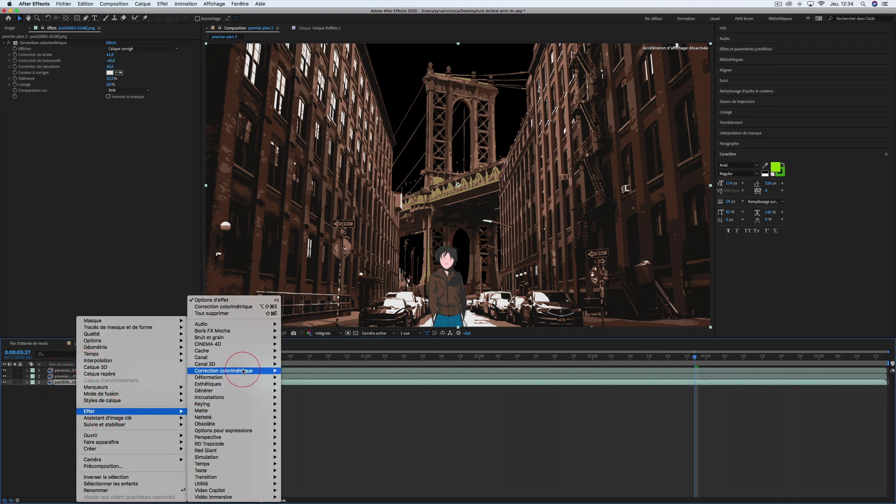
mouse_move(240, 371)
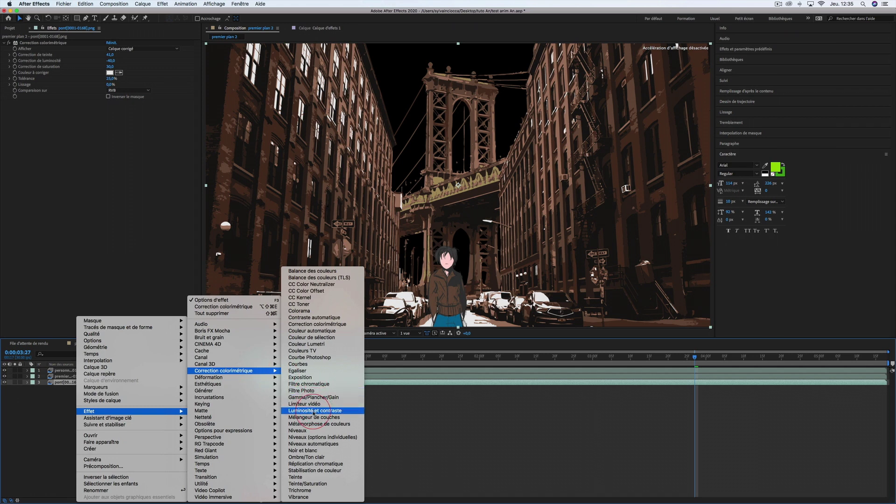
left_click(314, 411)
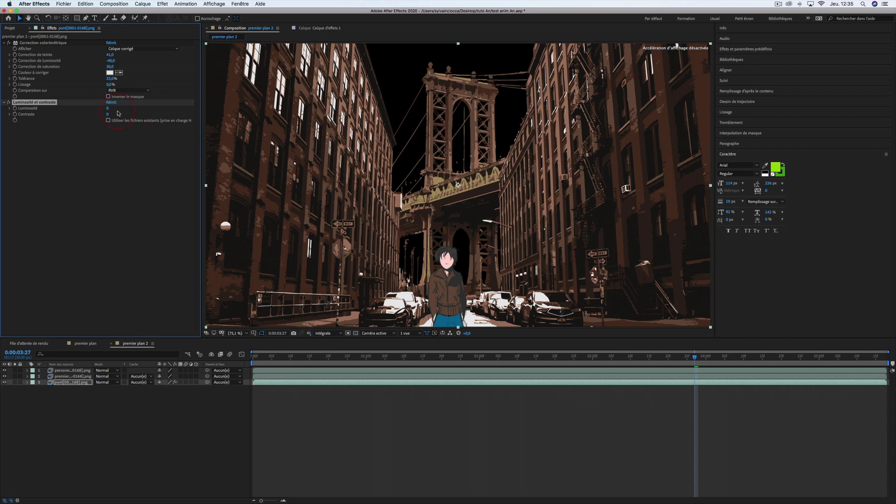
mouse_move(108, 108)
left_mouse_down()
mouse_move(135, 111)
mouse_move(71, 114)
mouse_move(128, 112)
left_mouse_up()
left_click_drag(130, 112, 132, 115)
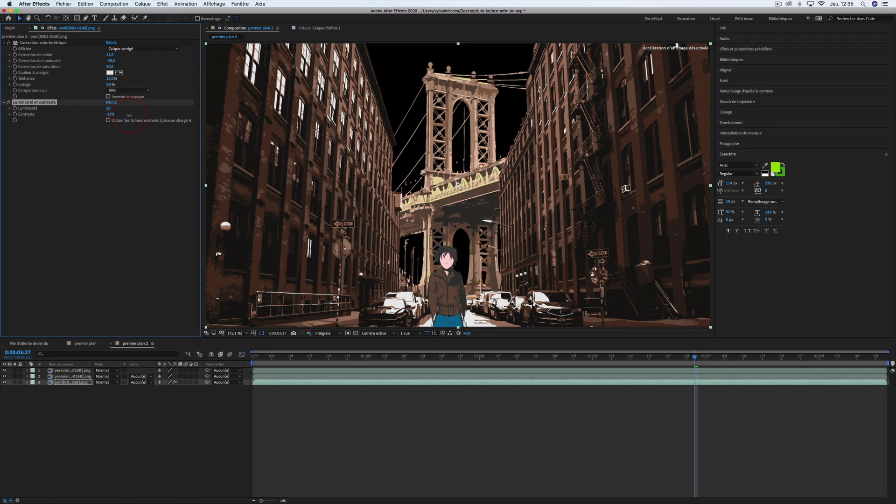
left_click(230, 274)
left_click(280, 364)
left_click(99, 387)
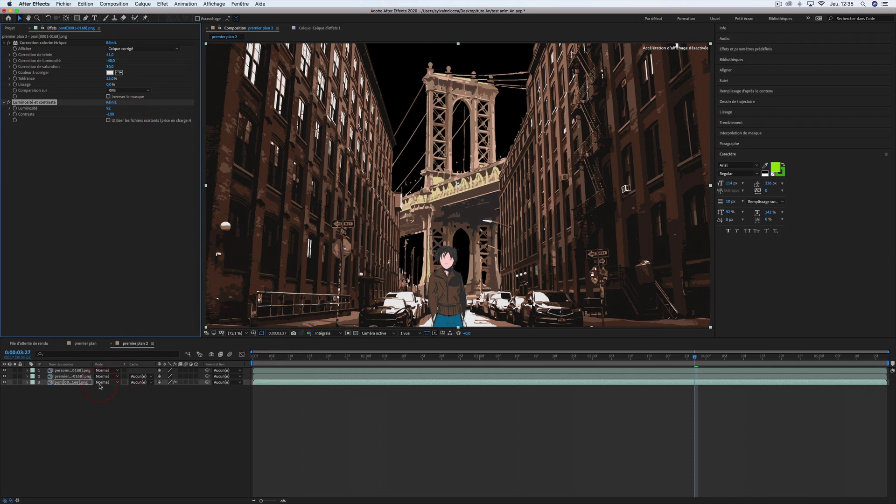
- Add a new adjustment layer to the premier plan 2 composition
right_click(107, 407)
mouse_move(187, 410)
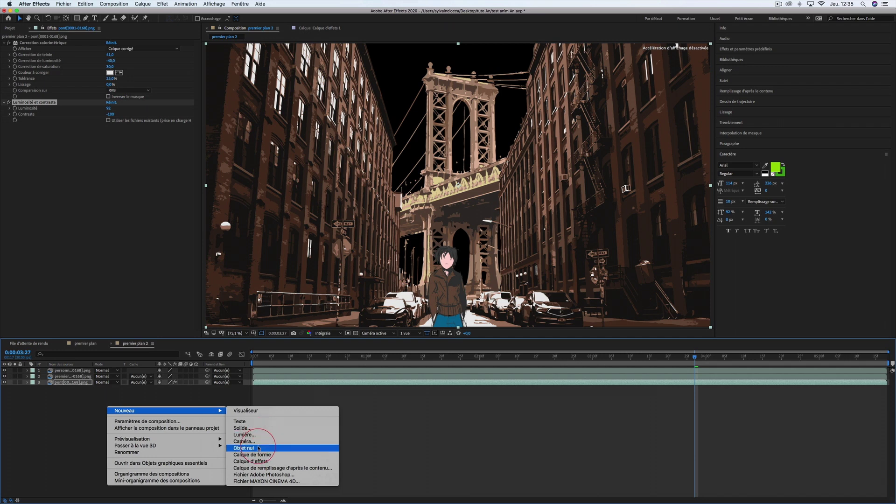
left_click(257, 460)
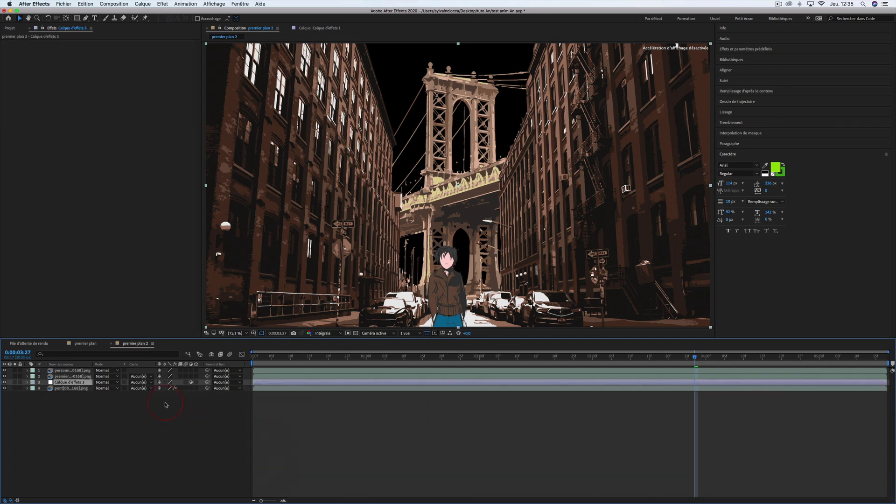
left_click(78, 385)
right_click(78, 385)
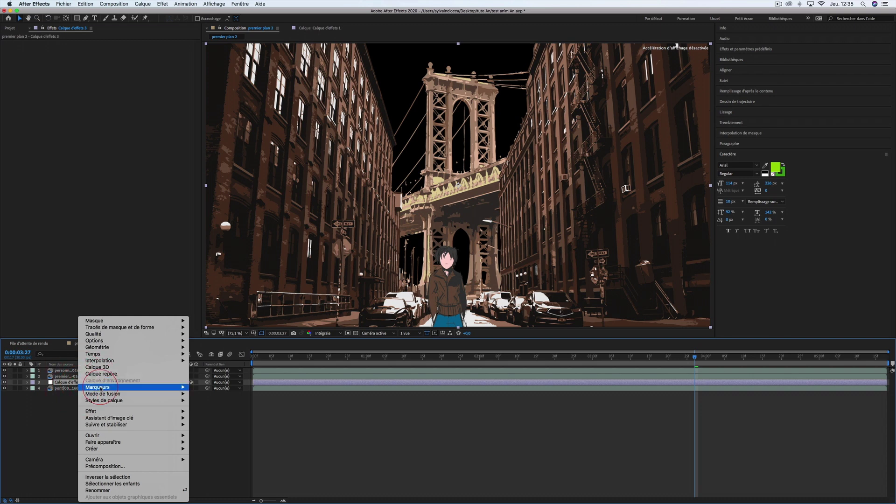
mouse_move(101, 388)
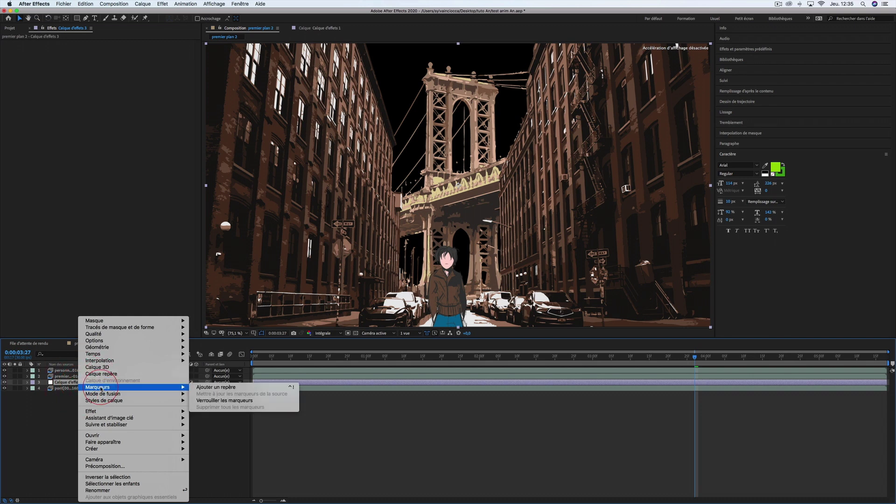
left_click(69, 383)
- Create a red FF0000 solid layer named Rouge uni 1
right_click(78, 401)
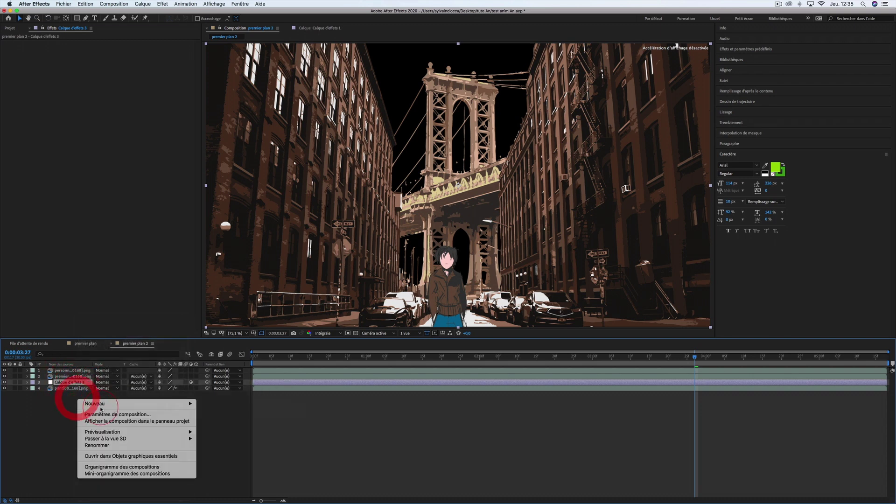
left_click(101, 406)
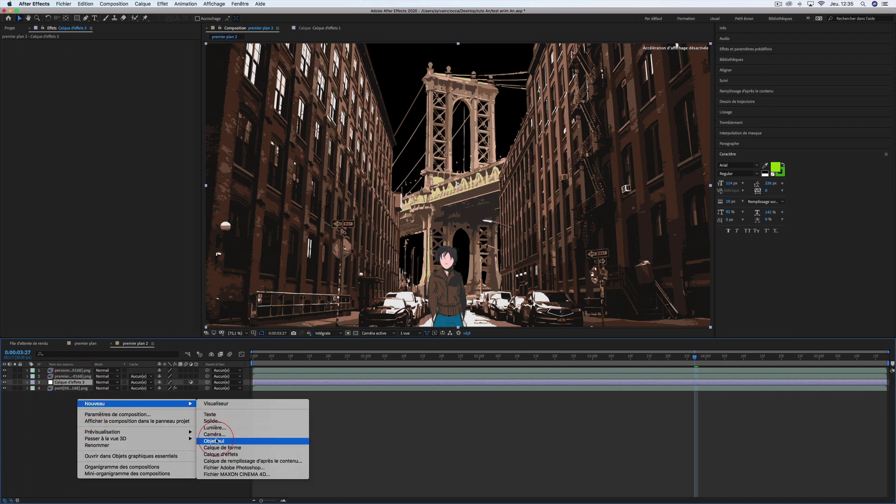
left_click(221, 424)
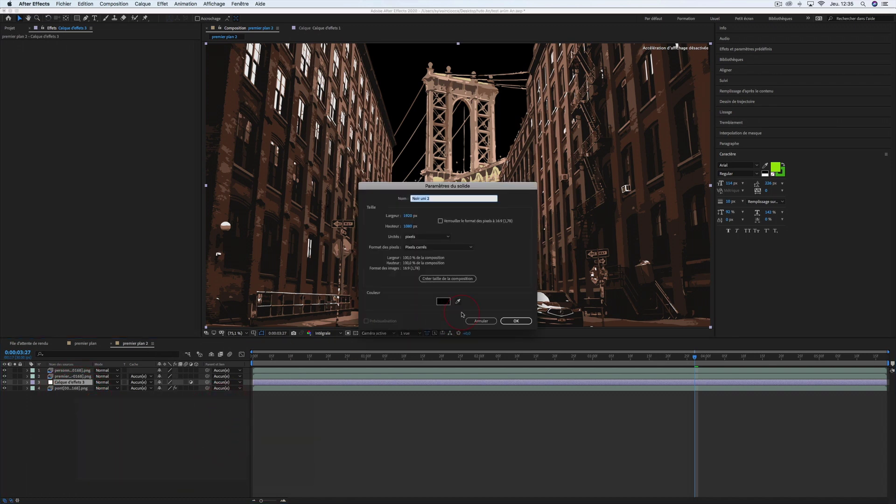
left_click(443, 301)
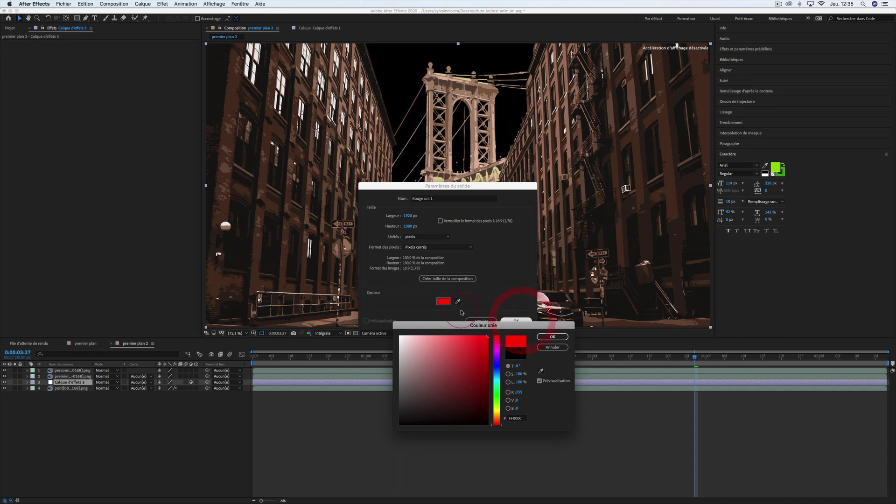
left_click(552, 336)
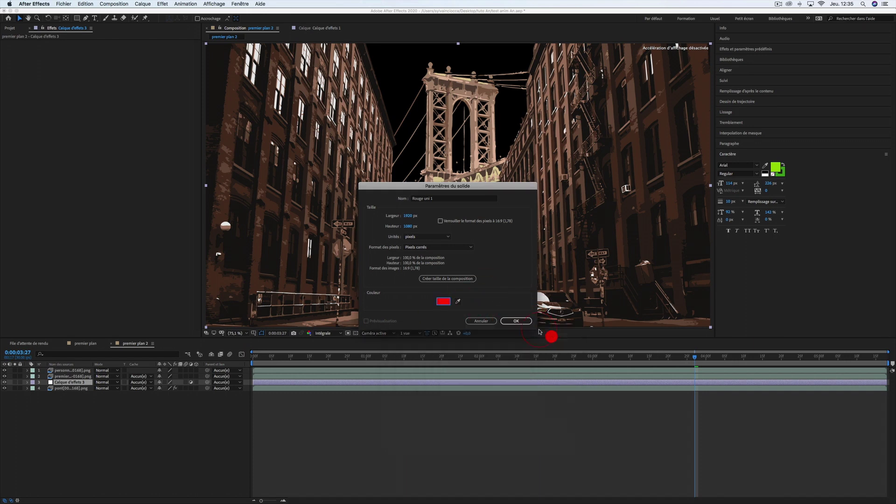
left_click(517, 321)
- Move Rouge uni 1 to the bottom of the stack and apply Gamme des dégradés to it
left_click_drag(70, 383, 74, 409)
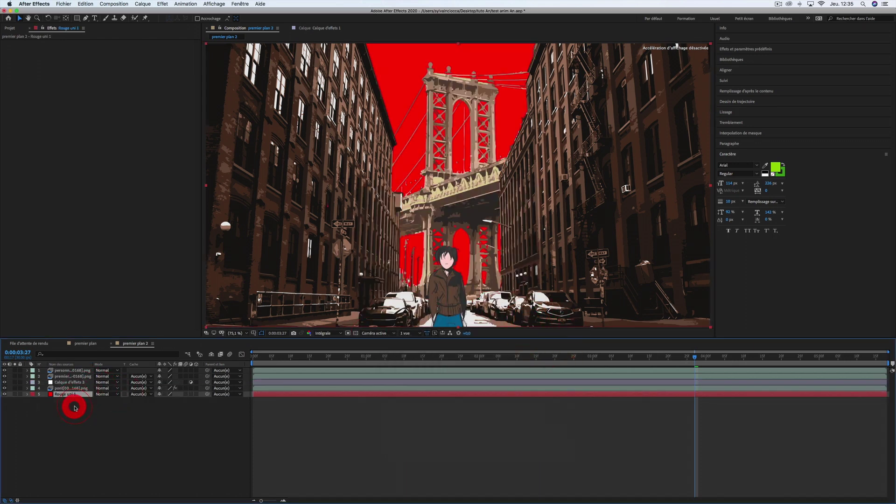
right_click(72, 395)
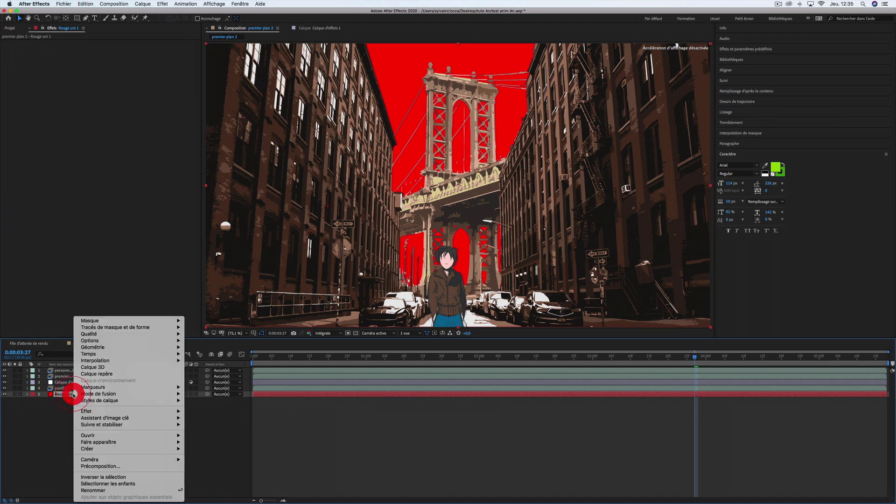
mouse_move(79, 387)
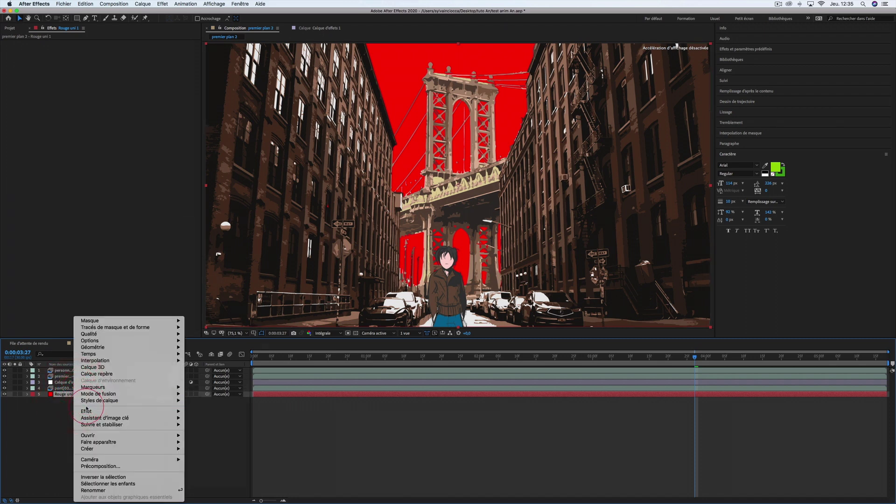
left_click(215, 424)
mouse_move(175, 412)
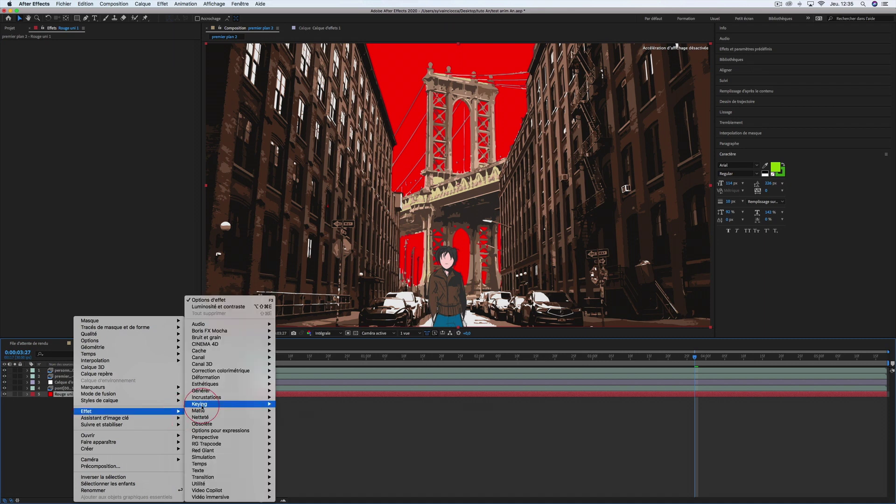
mouse_move(206, 390)
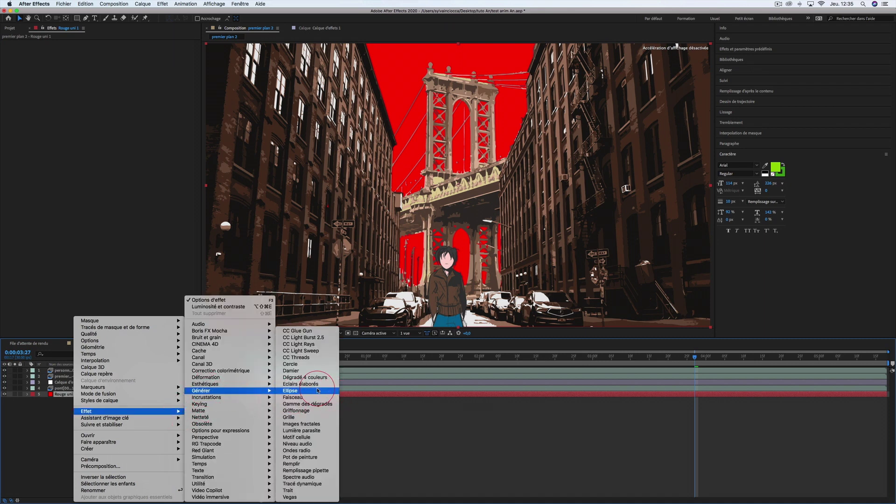
left_click(313, 407)
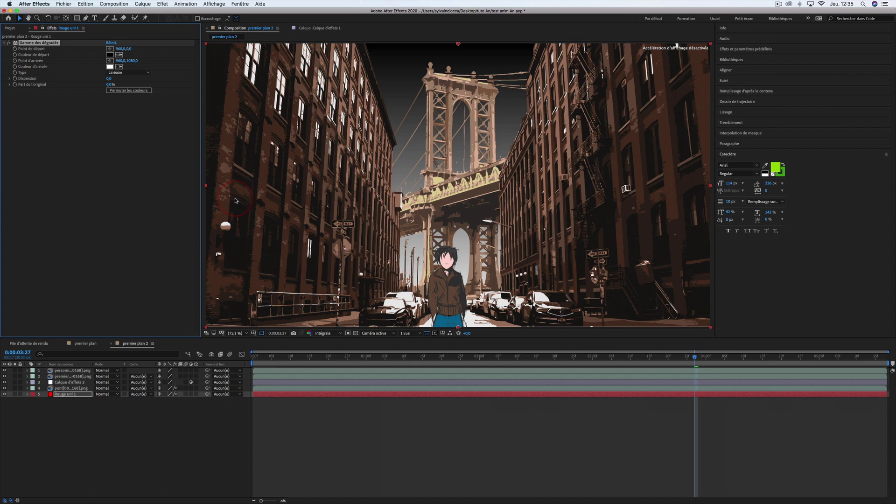
- Set the gradient's Couleur d'arrivée to a bright golden yellow
left_click(110, 67)
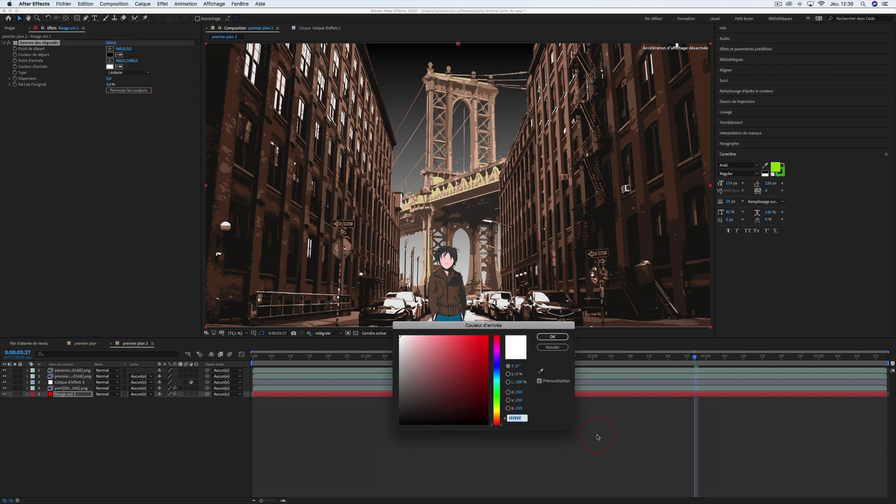
left_click_drag(496, 414, 497, 414)
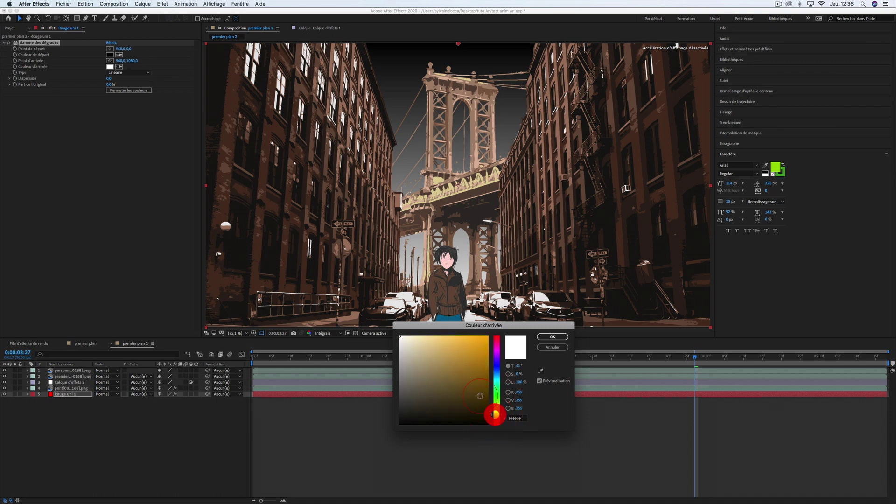
left_click(445, 361)
mouse_move(446, 351)
left_mouse_down()
mouse_move(448, 338)
mouse_move(463, 336)
left_mouse_up()
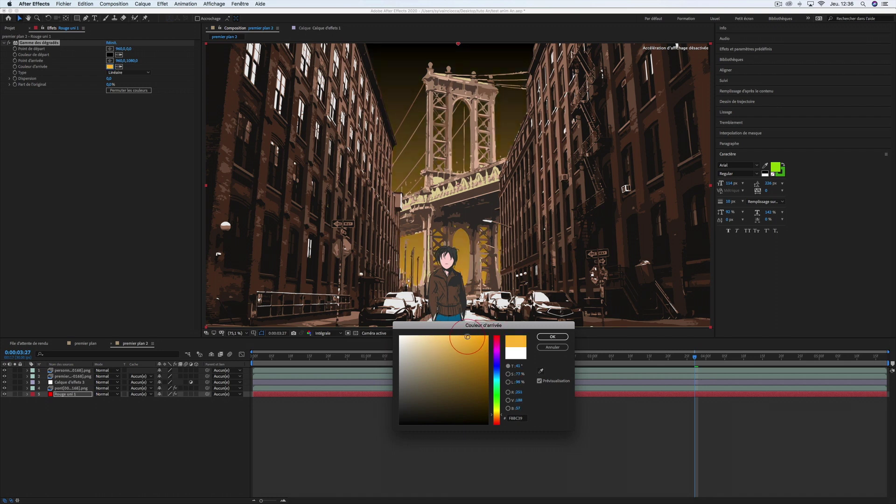
left_click(551, 337)
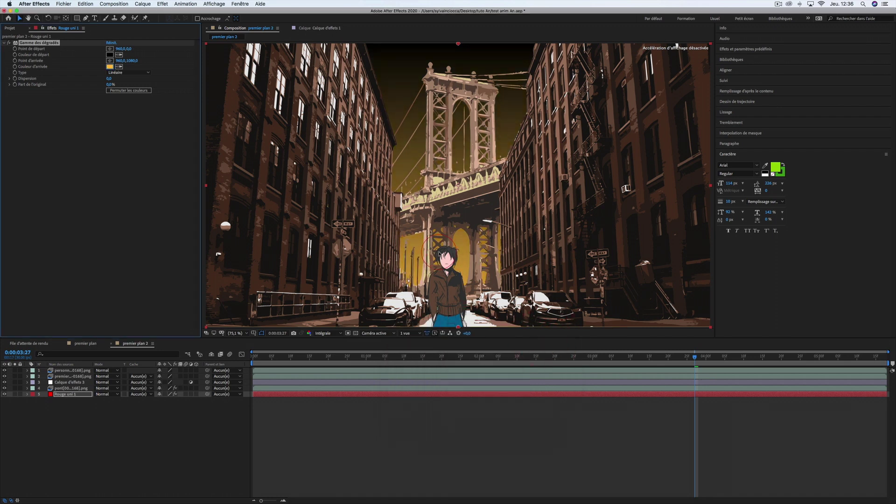
- Apply Lueur diffuse to Calque d'effets 3, with radius 231 and threshold 81.9%
left_click(80, 382)
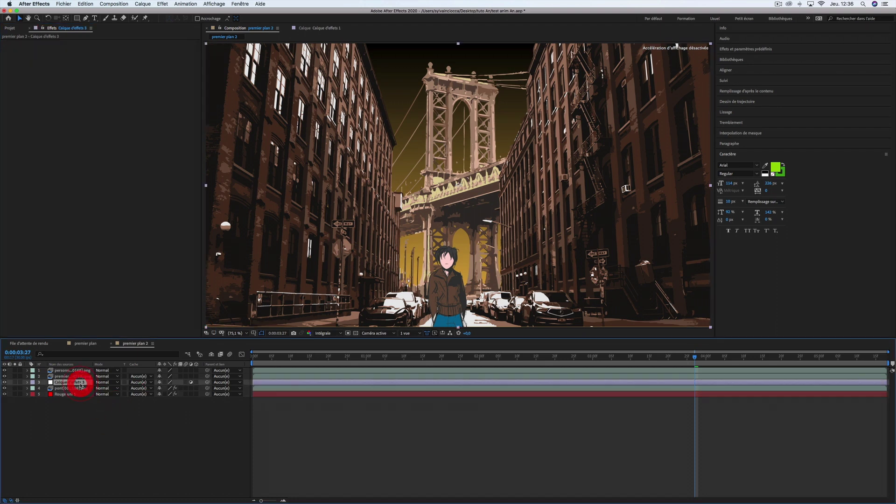
right_click(79, 384)
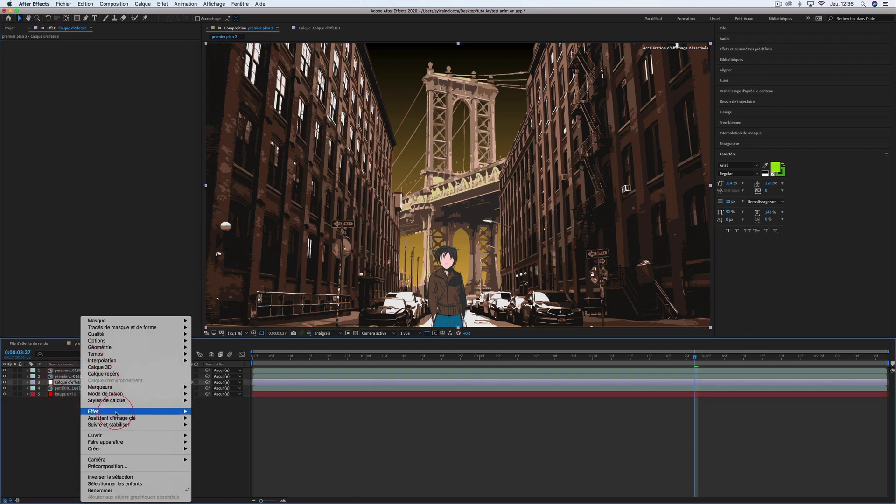
mouse_move(163, 411)
mouse_move(231, 387)
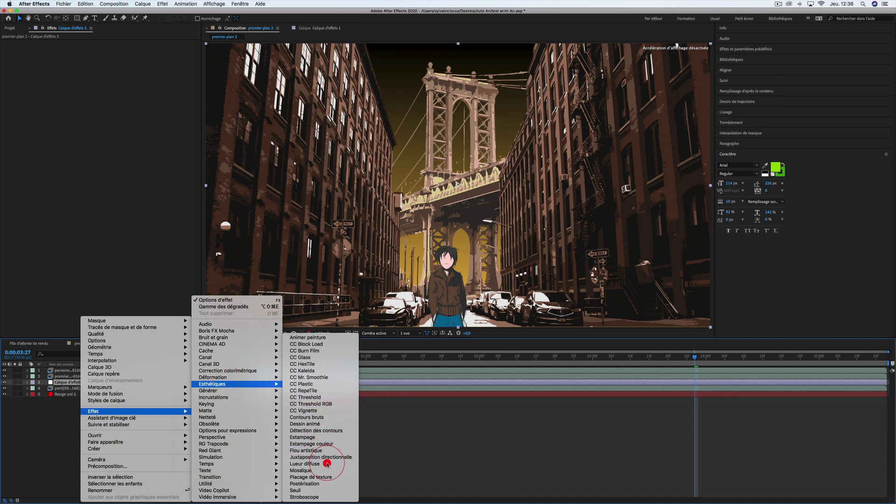
left_click(327, 464)
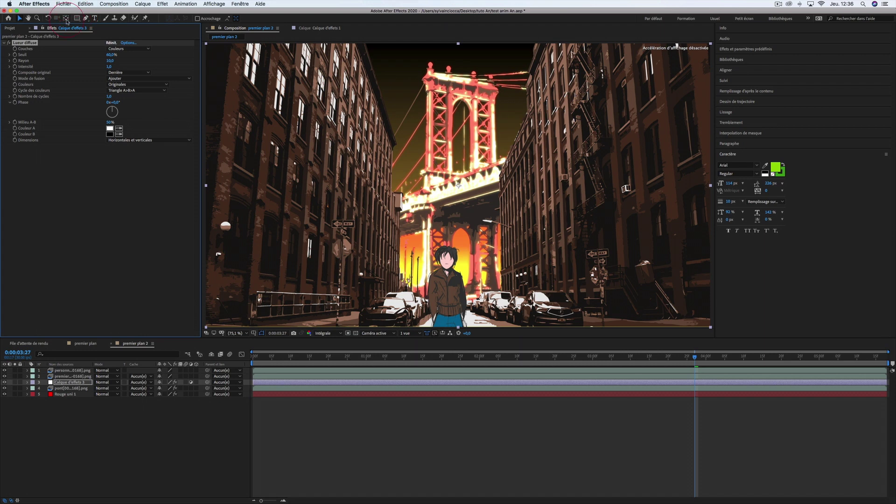
mouse_move(126, 61)
left_mouse_down()
mouse_move(156, 64)
mouse_move(115, 57)
left_mouse_up()
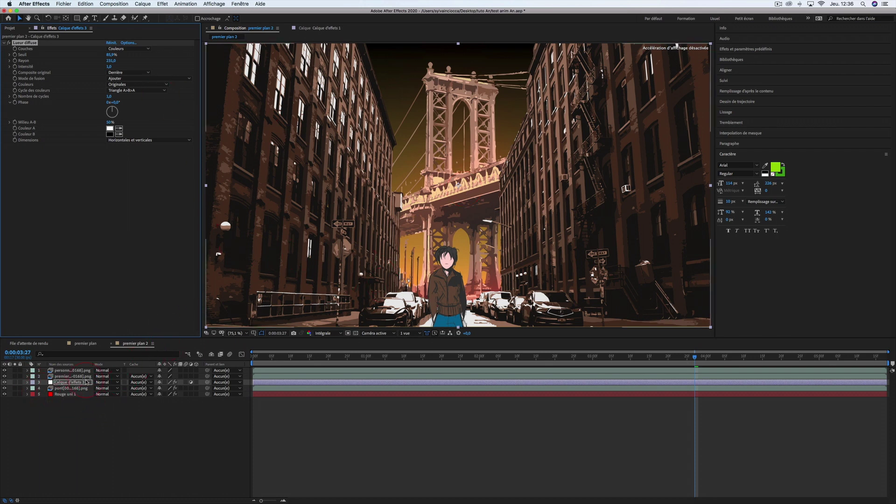
- Create a new adjustment layer, Calque d'effets 4, and move it to the top of the stack
right_click(90, 420)
mouse_move(95, 424)
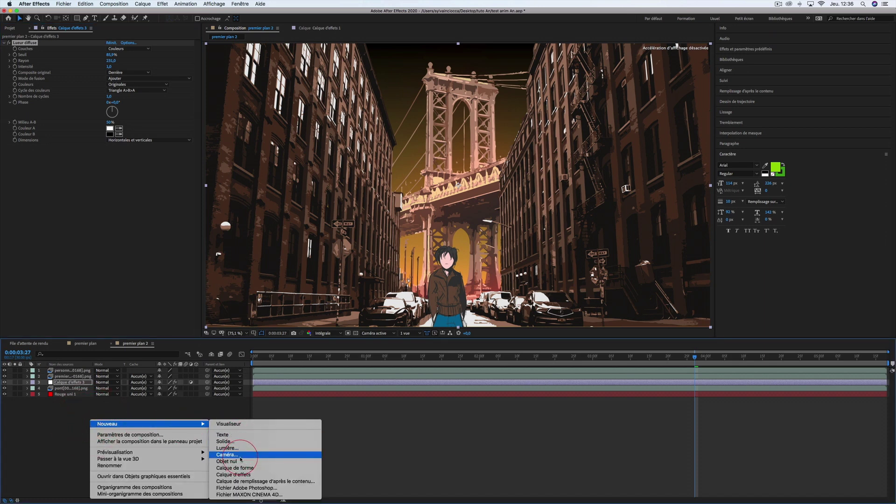
left_click(245, 475)
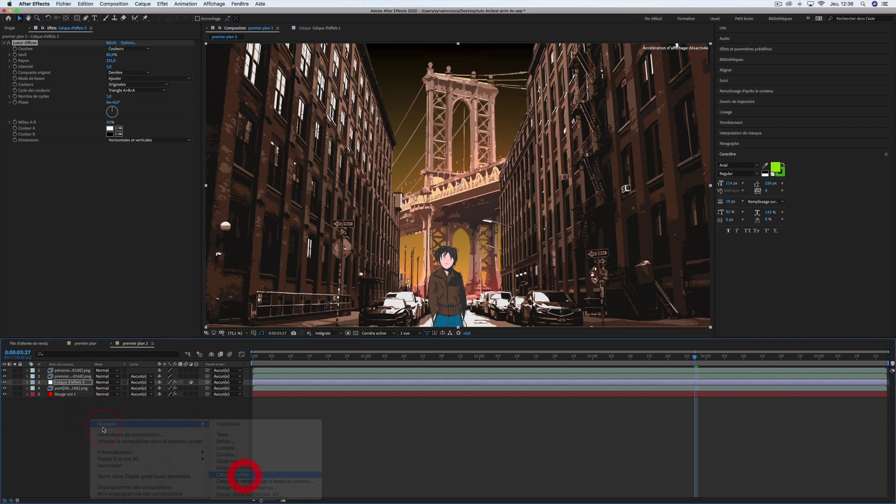
left_click_drag(77, 384, 80, 370)
- Apply CC Rainfall from the Simulation effects to Calque d'effets 4
right_click(80, 370)
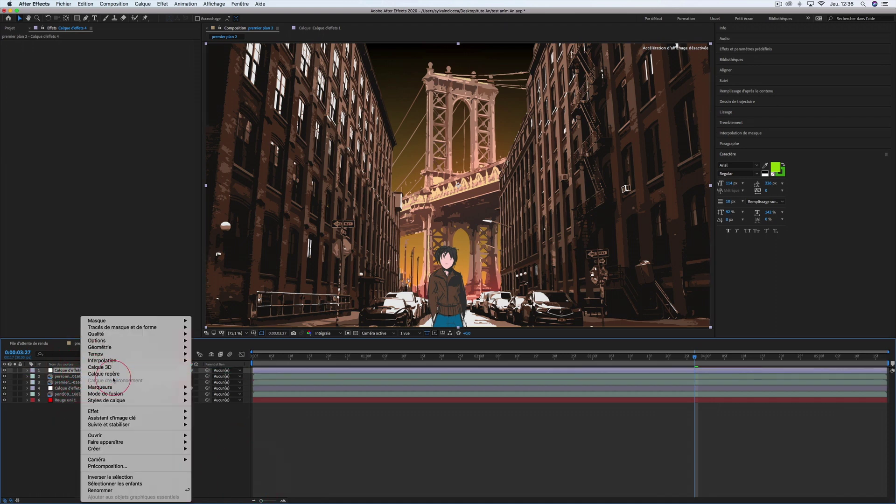
mouse_move(126, 411)
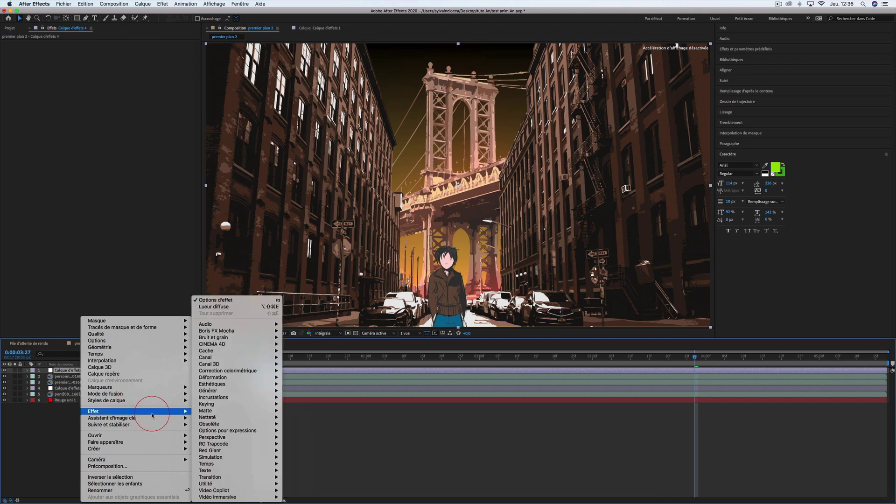
mouse_move(222, 451)
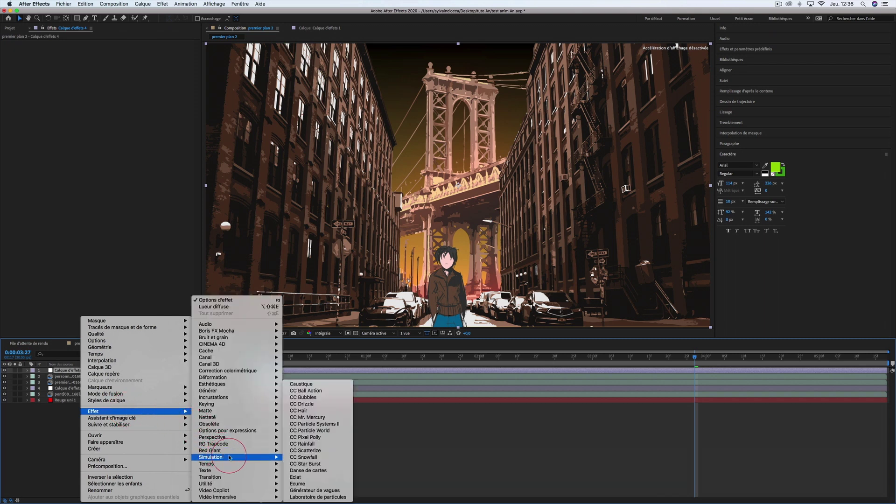
mouse_move(277, 457)
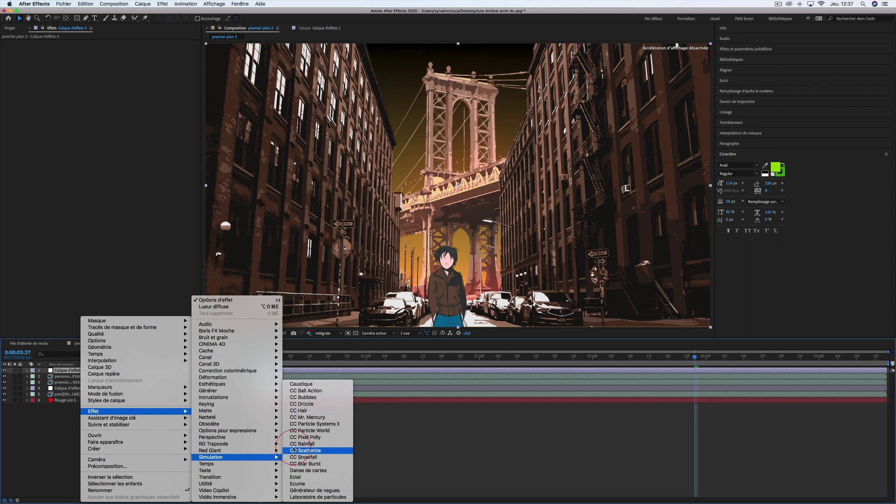
left_click(294, 443)
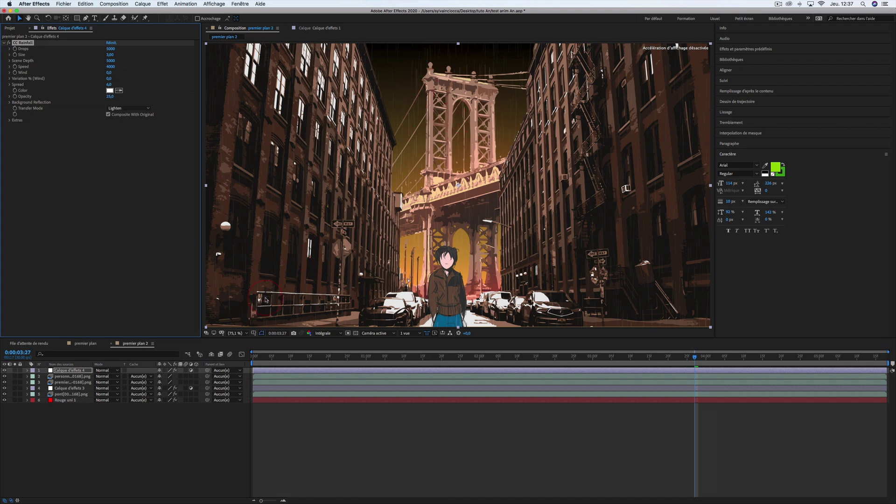
- Set CC Rainfall to 11900 drops at size 3.15 and switch the preview to quarter resolution
left_click_drag(280, 333, 230, 321)
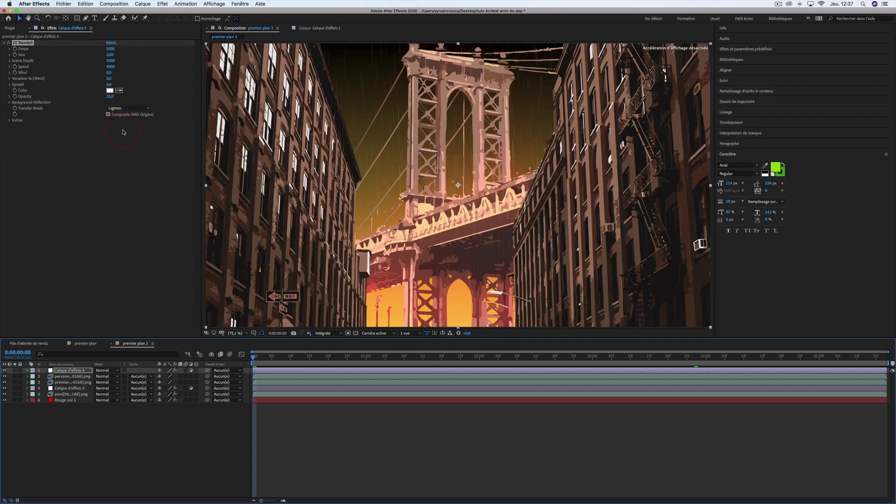
left_click_drag(110, 51, 123, 49)
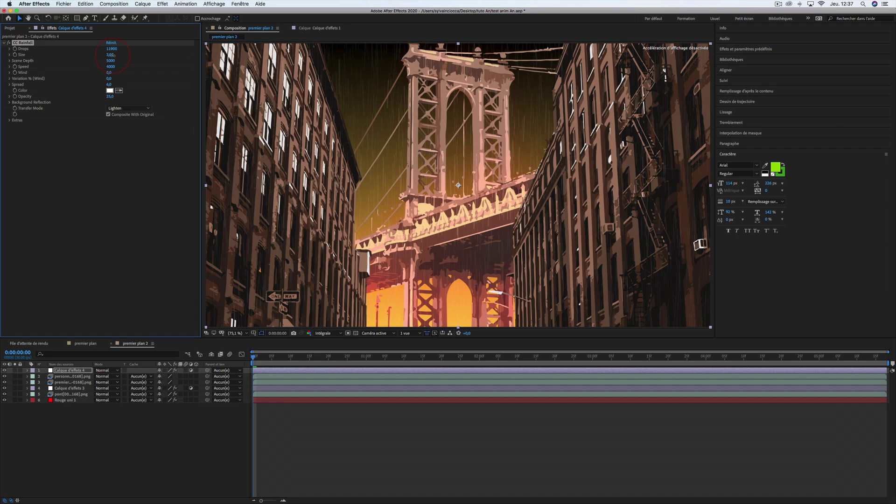
left_click_drag(111, 54, 114, 54)
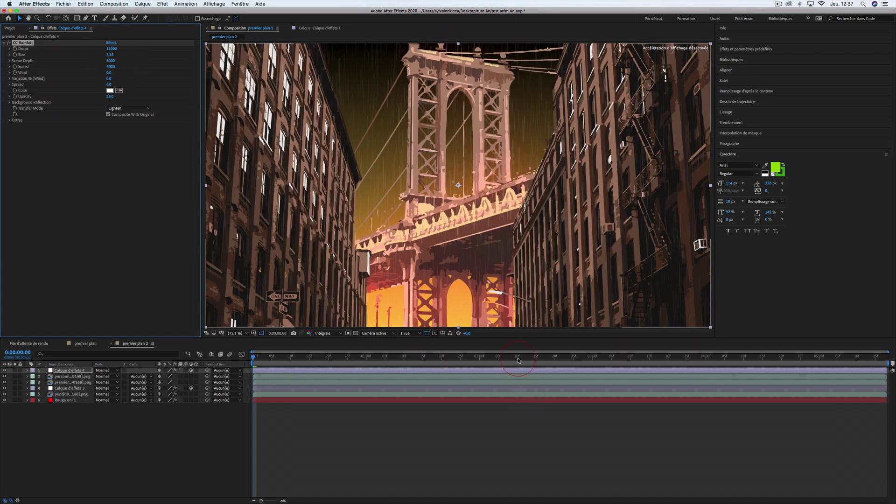
left_click(323, 334)
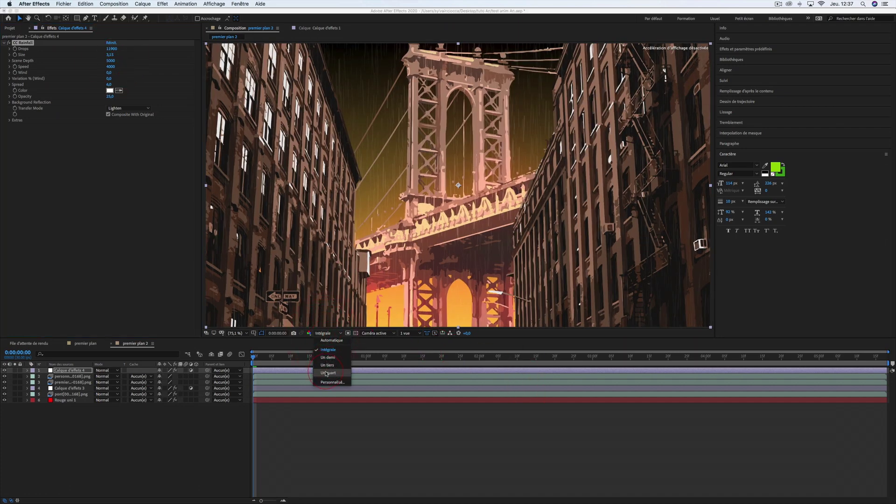
left_click(324, 369)
- Play the rain preview at quarter resolution, then return the viewer to Intégrale resolution
key("space")
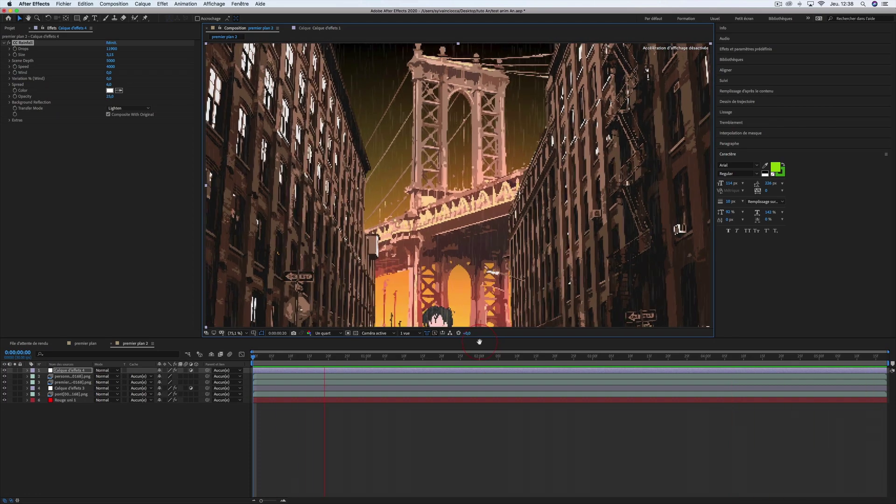
left_click(329, 333)
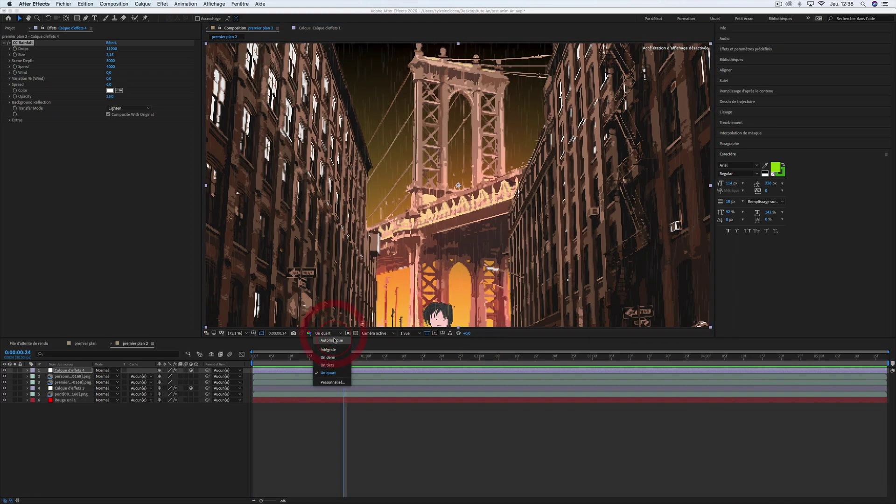
left_click(333, 350)
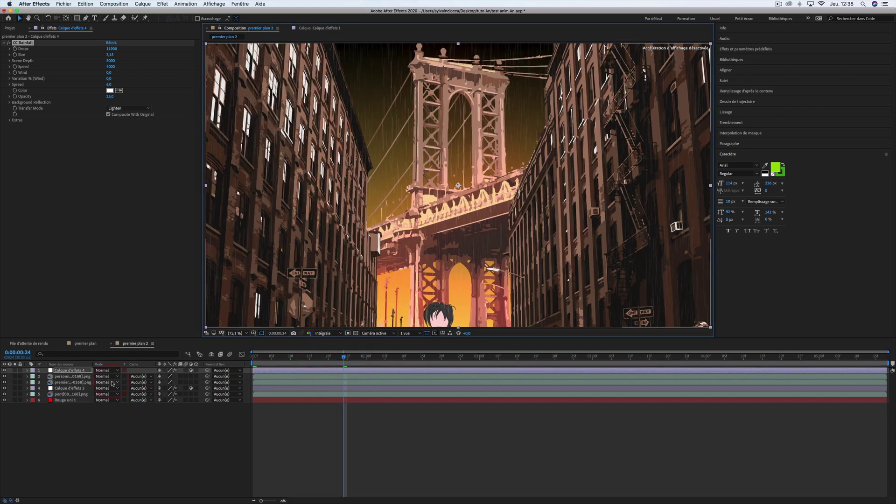
- Copy the Correction colorimétrique effect from the pont layer onto premier plan
left_click(64, 383)
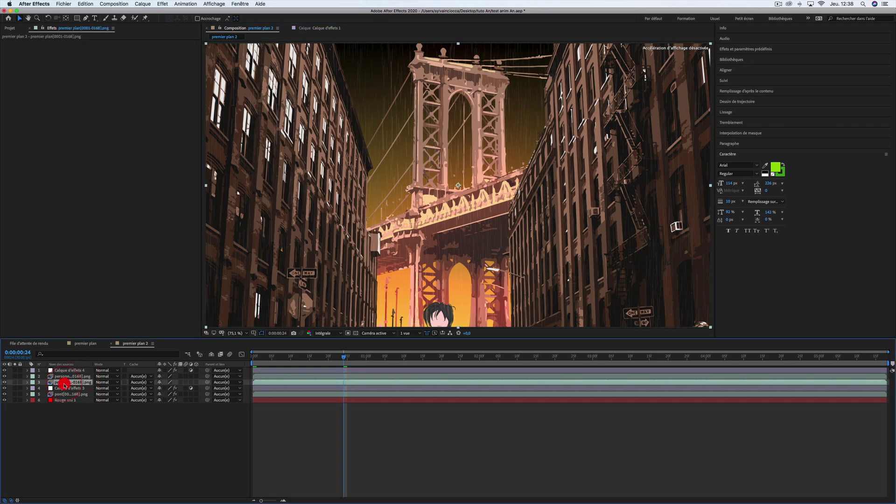
left_click(66, 395)
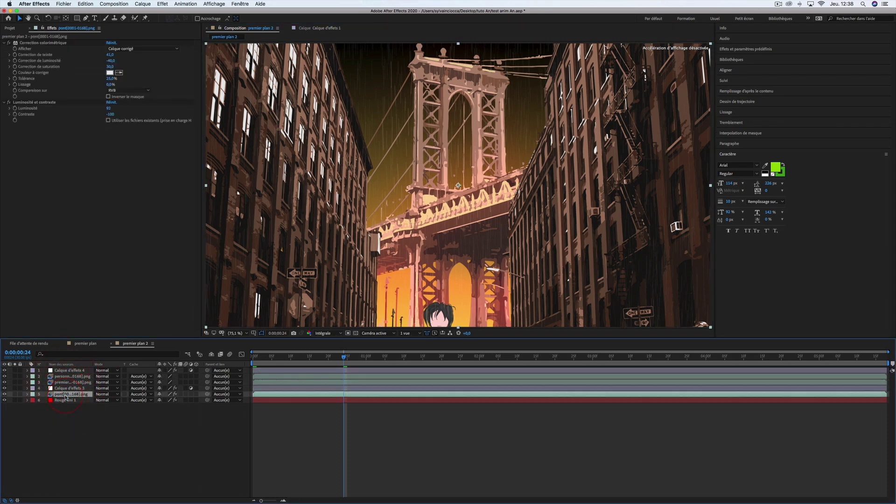
left_click(56, 44)
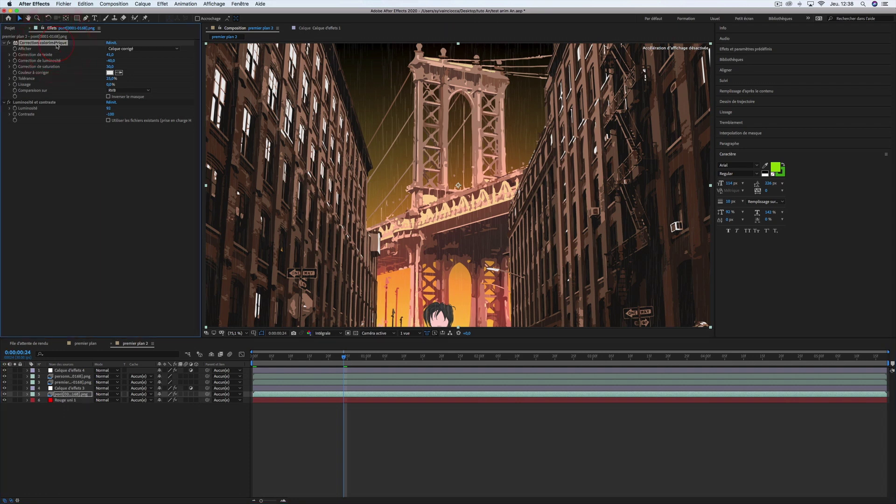
left_click(73, 383)
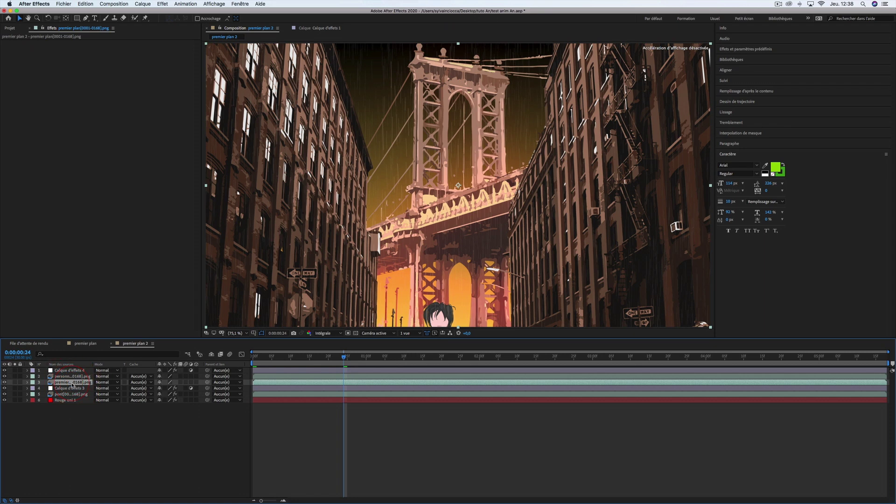
left_click(396, 80)
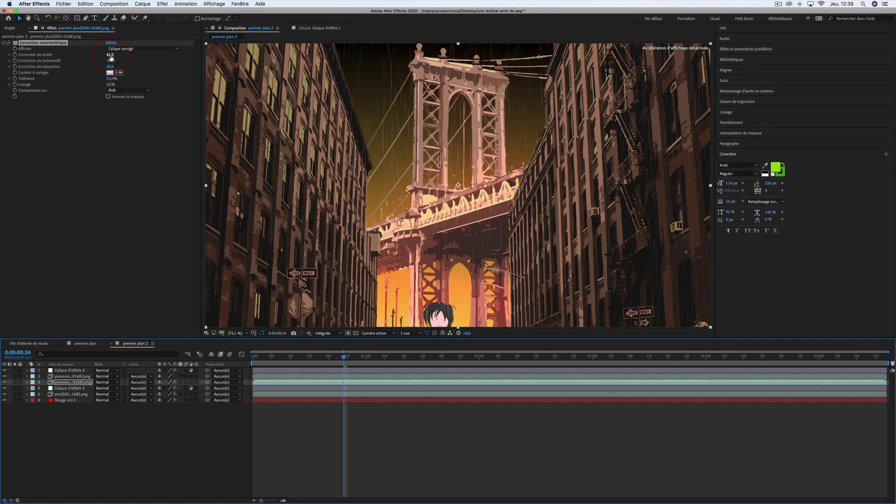
- Tune hue, lightness −15 and saturation 100 so windows turn yellow, then rewind to 0
left_click(111, 58)
left_click_drag(111, 55, 121, 57)
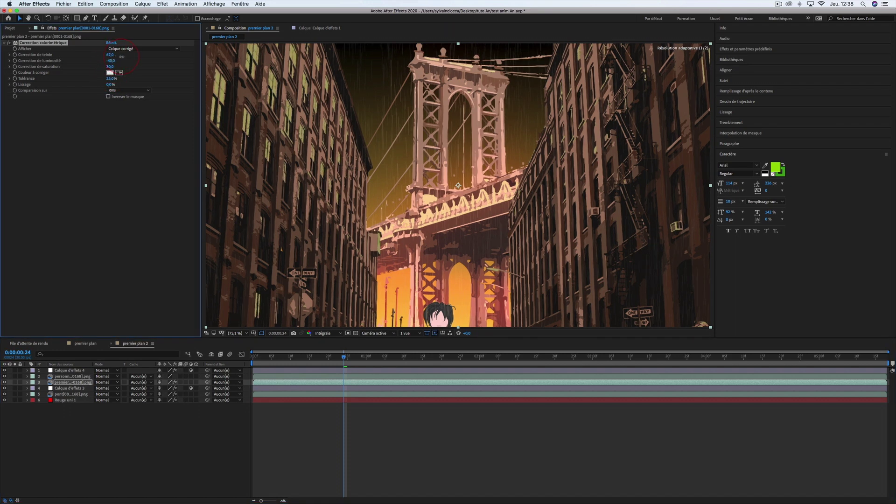
left_click_drag(104, 57, 116, 62)
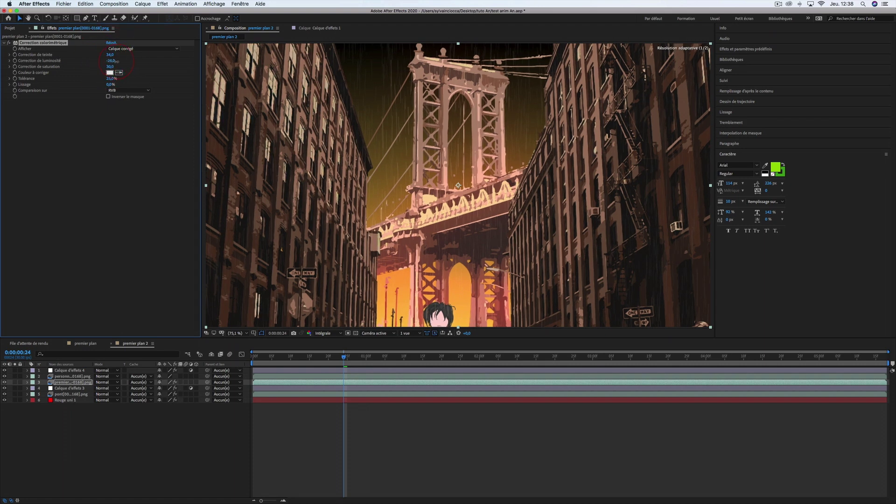
left_click_drag(110, 55, 121, 55)
mouse_move(180, 63)
left_mouse_down()
mouse_move(261, 75)
mouse_move(247, 76)
left_mouse_up()
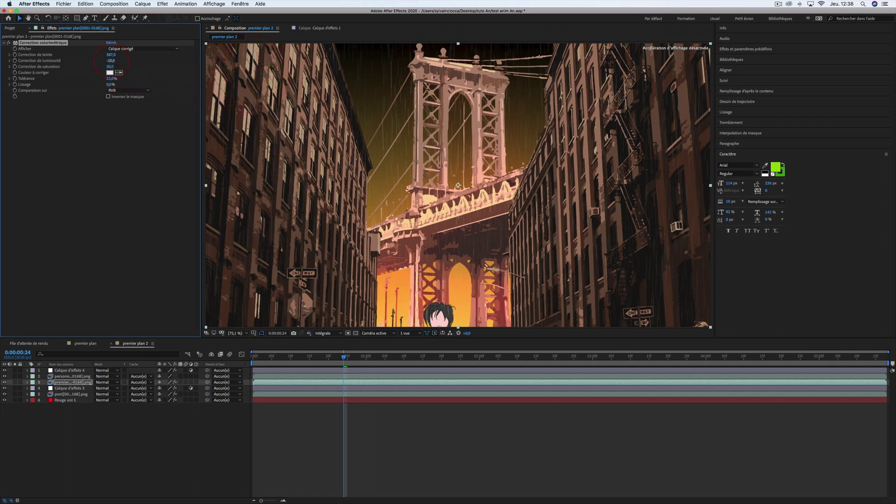
left_click_drag(110, 61, 133, 69)
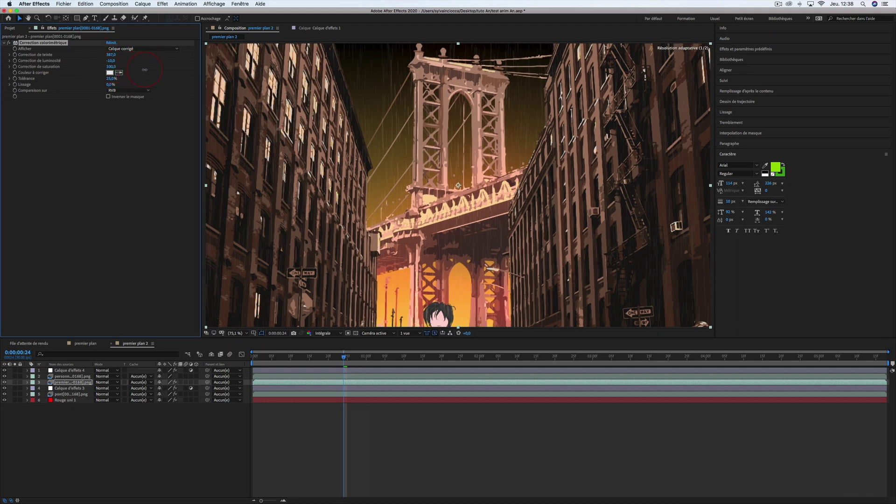
left_click(119, 73)
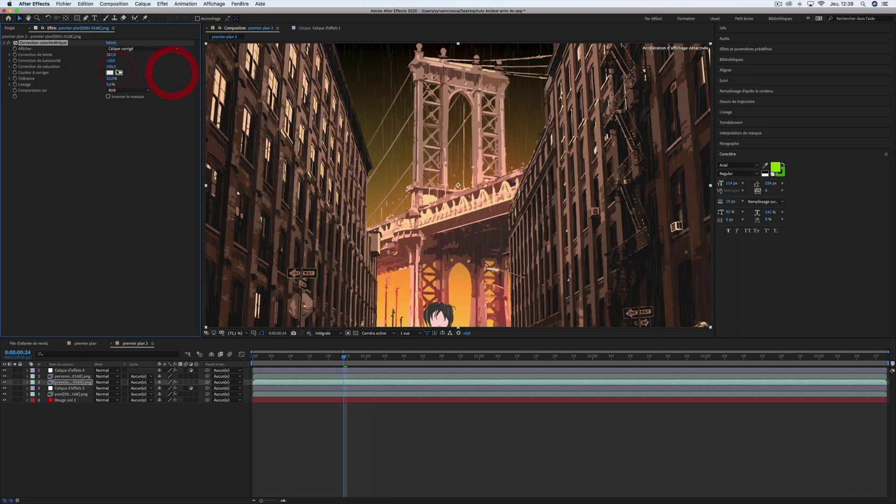
left_click_drag(111, 56, 112, 58)
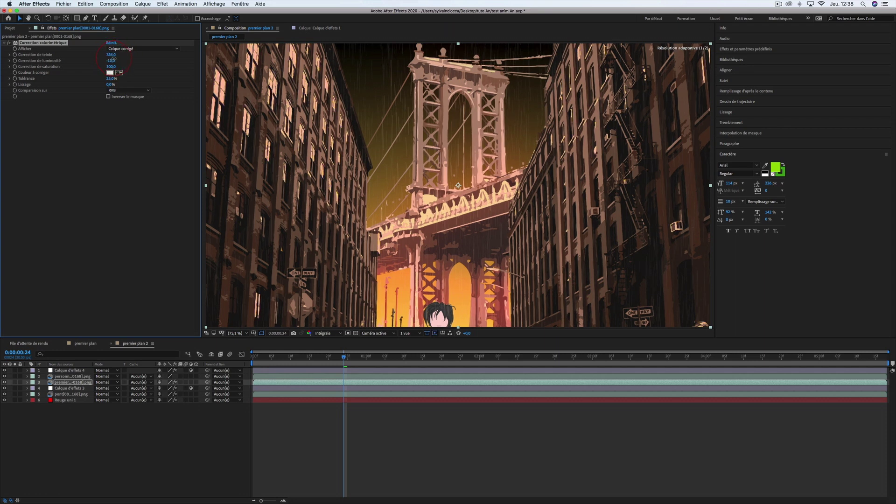
left_click(114, 67)
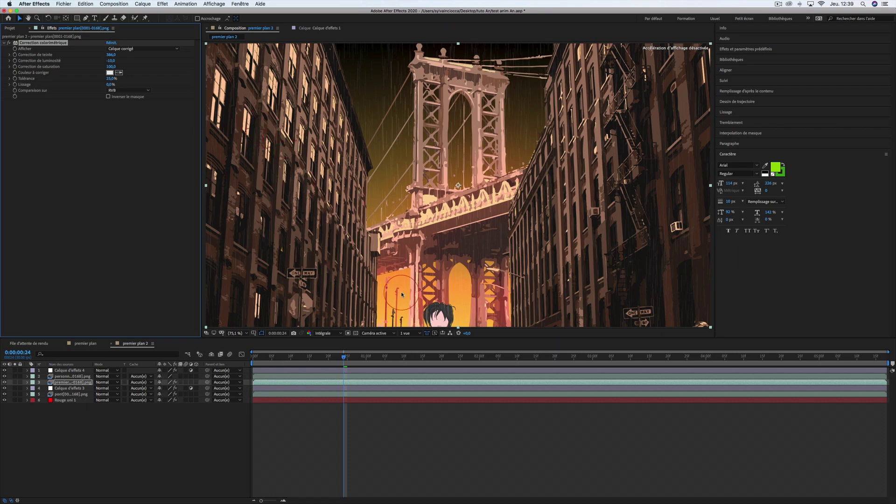
left_click_drag(345, 360, 254, 359)
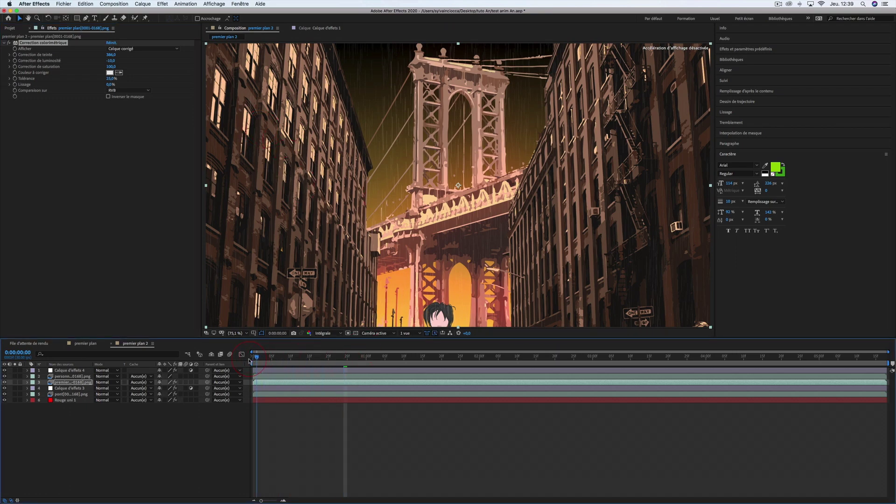
- Rewind to frame 0 and preview the full composite, stopping about three seconds in
left_click(406, 211)
left_click(470, 252)
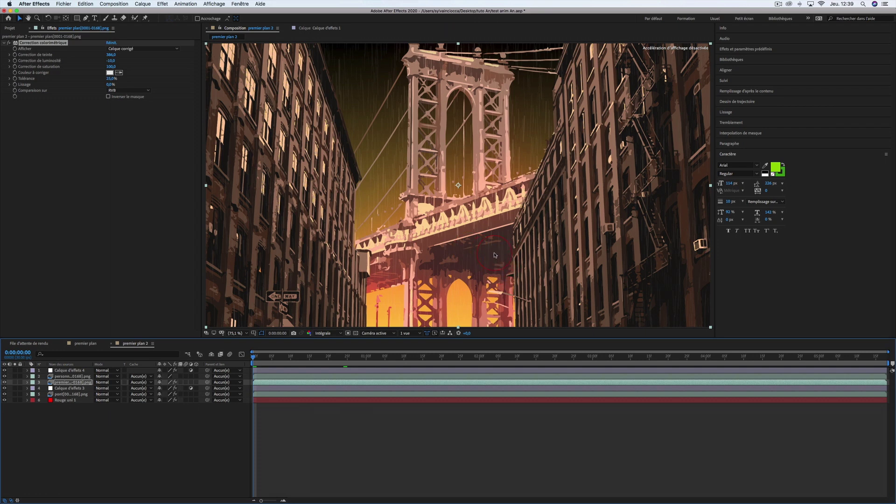
key("space")
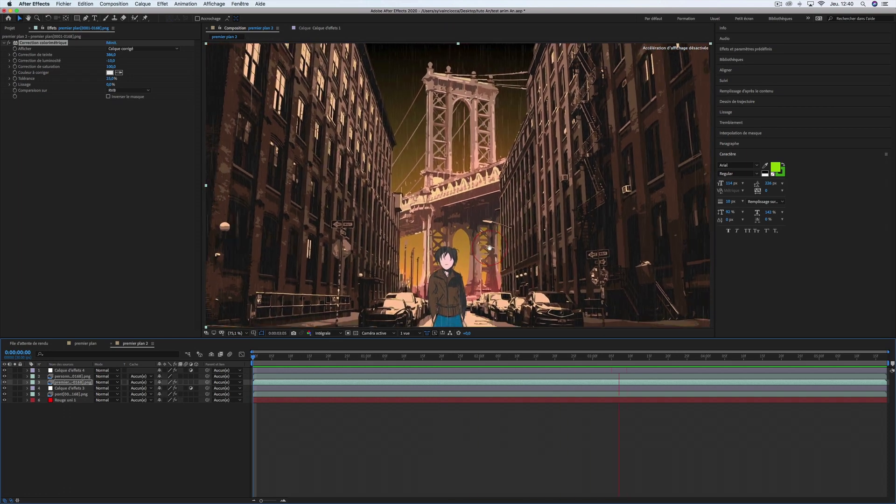
key("space")
- In Animate, fit the stage, enable the Camera layer, rewind to frame 1, and hide Personnage
key("super+Tab")
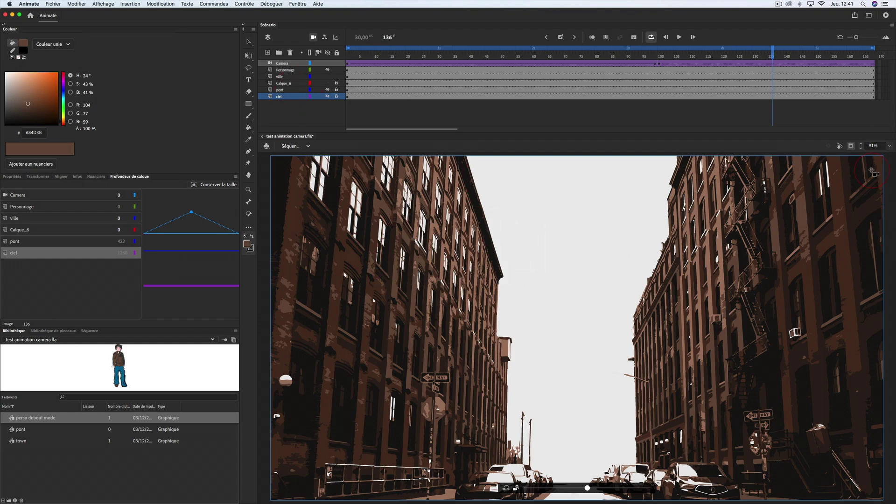
key("super+minus")
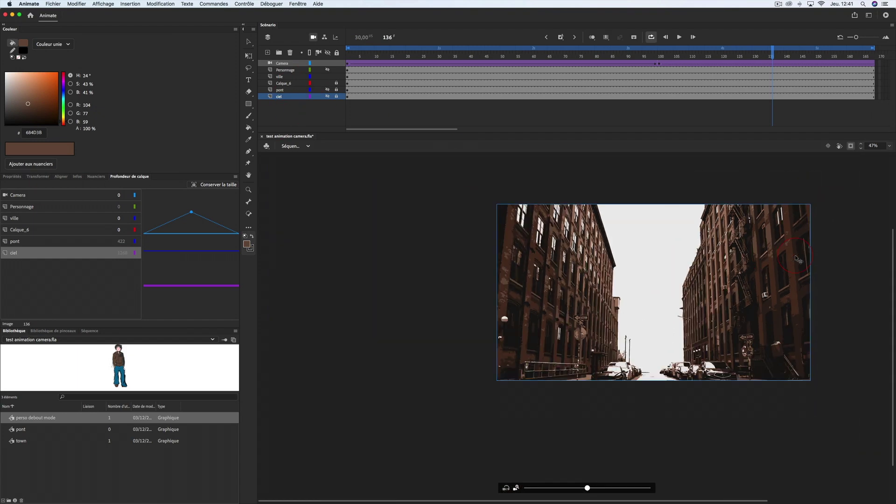
scroll(786, 275, "up", 2)
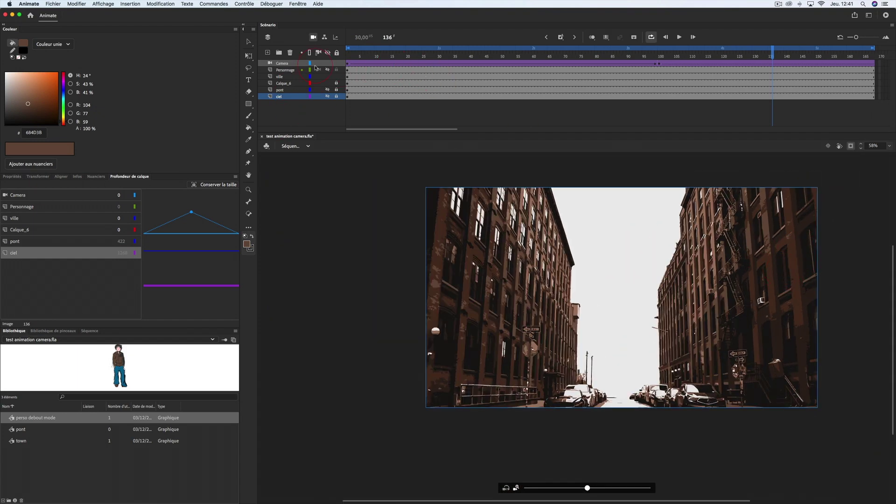
left_click(298, 64)
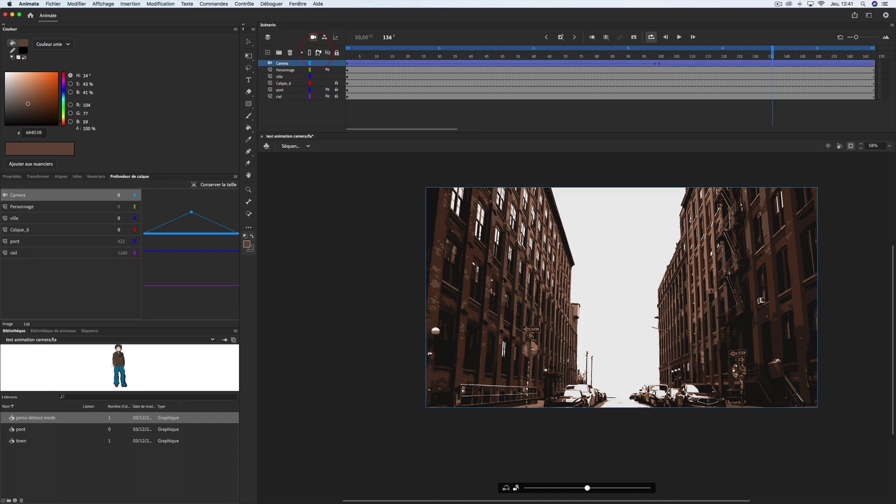
left_click(309, 41)
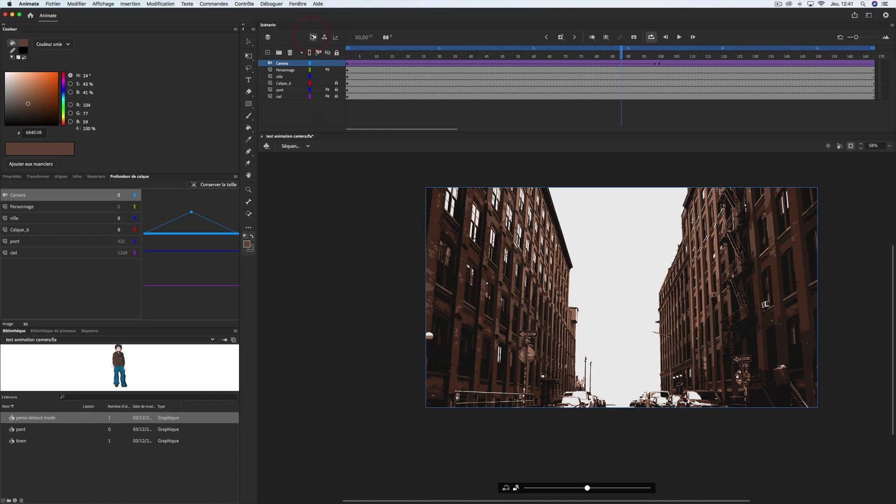
left_click(312, 37)
left_click(311, 36)
mouse_move(660, 56)
left_mouse_down()
mouse_move(574, 55)
mouse_move(857, 119)
mouse_move(326, 64)
left_mouse_up()
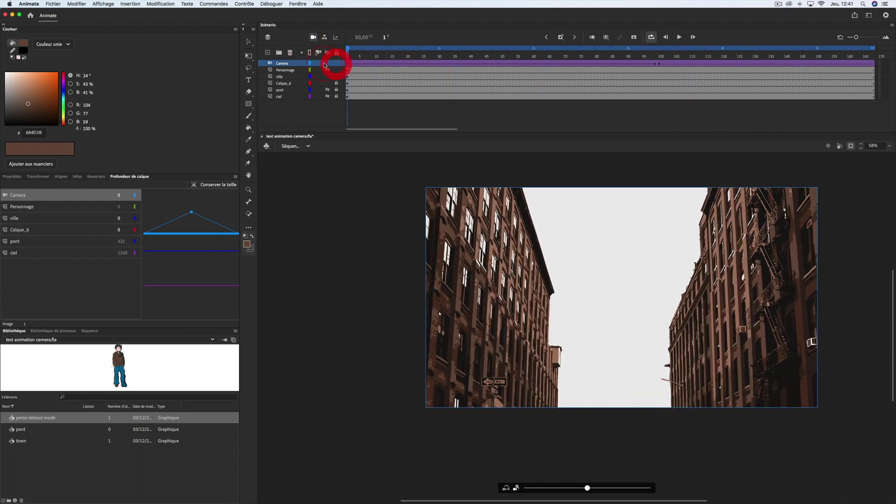
left_click(327, 69)
- Unhide the Personnage, pont and ciel layers via the timeline's eye column
left_click_drag(327, 72, 328, 97)
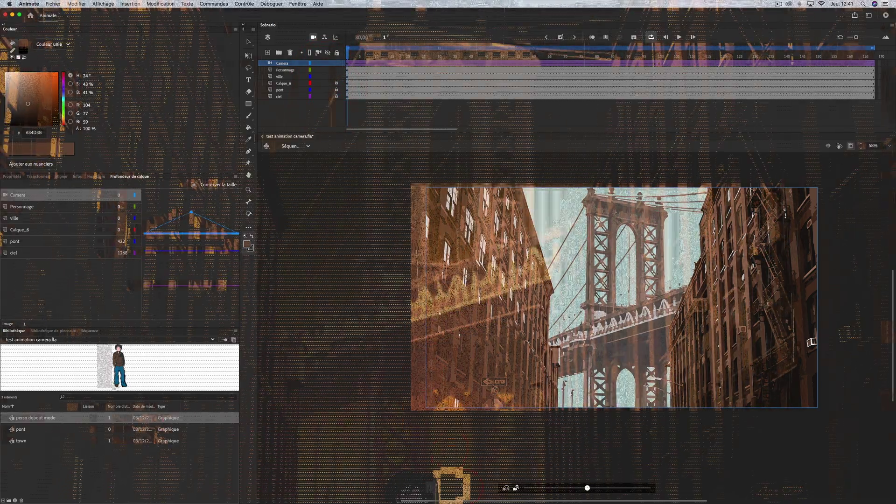